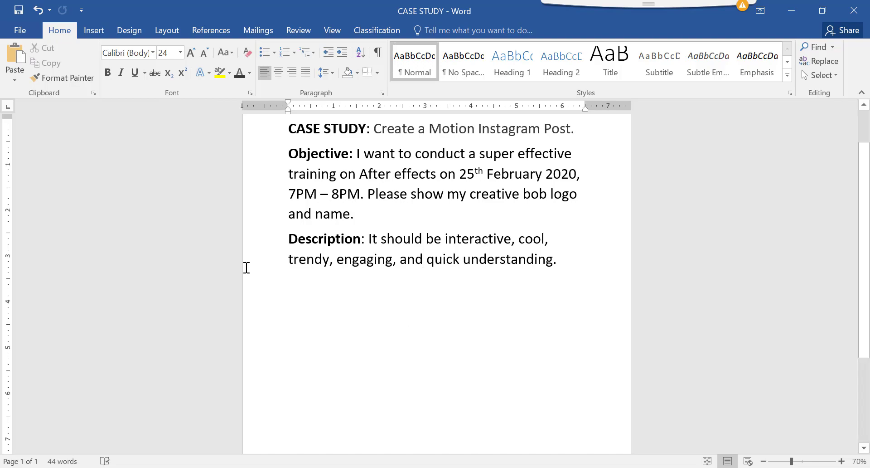
- Switch from the Word case-study brief to the Instagram image size guide in Chrome
{"action": "key", "text": "alt+Tab"}
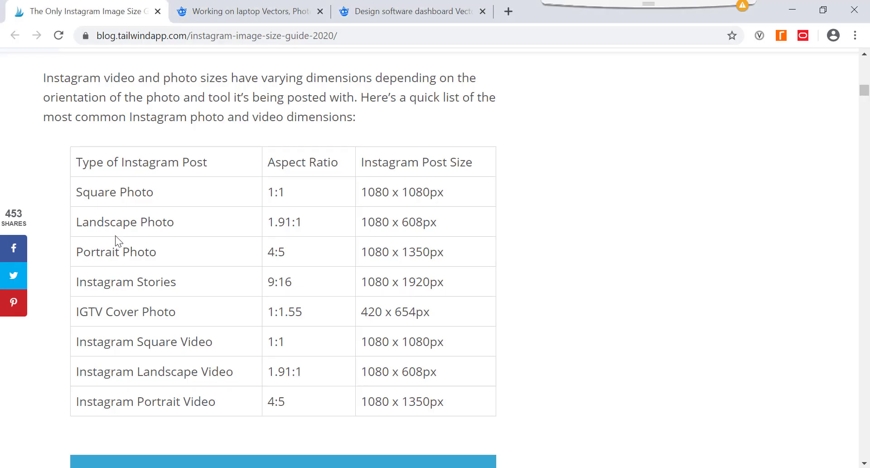
- Scroll the tailwind blog to the Instagram size table and look it over
{"action": "scroll", "coordinate": [117, 178], "scroll_direction": "up", "scroll_amount": 3}
{"action": "scroll", "coordinate": [115, 180], "scroll_direction": "up", "scroll_amount": 7}
{"action": "scroll", "coordinate": [114, 180], "scroll_direction": "up", "scroll_amount": 3}
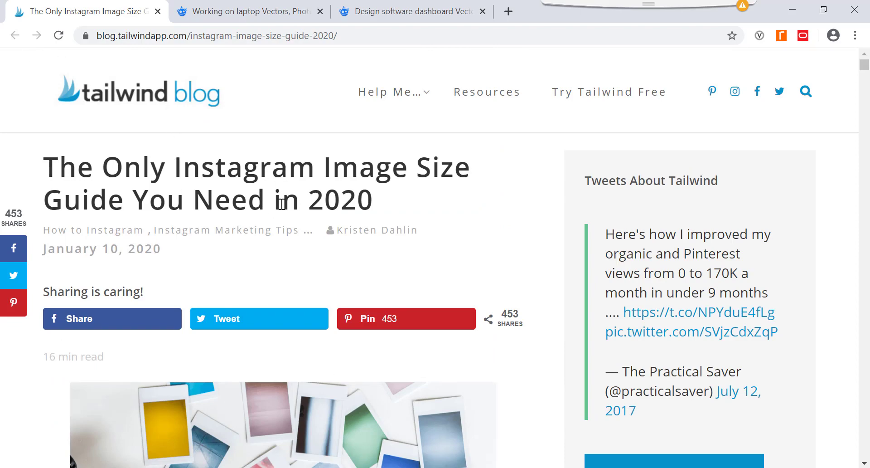
{"action": "scroll", "coordinate": [415, 200], "scroll_direction": "down", "scroll_amount": 7}
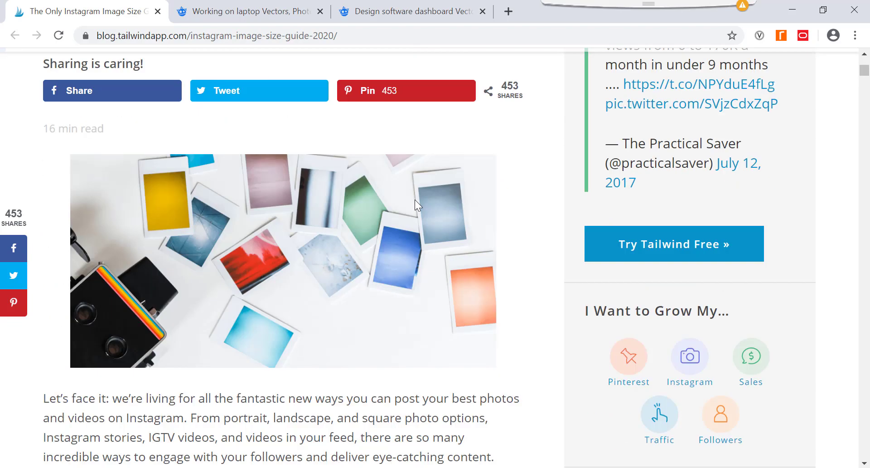
{"action": "scroll", "coordinate": [408, 199], "scroll_direction": "down", "scroll_amount": 5}
{"action": "scroll", "coordinate": [408, 197], "scroll_direction": "down", "scroll_amount": 5}
{"action": "scroll", "coordinate": [403, 195], "scroll_direction": "down", "scroll_amount": 3}
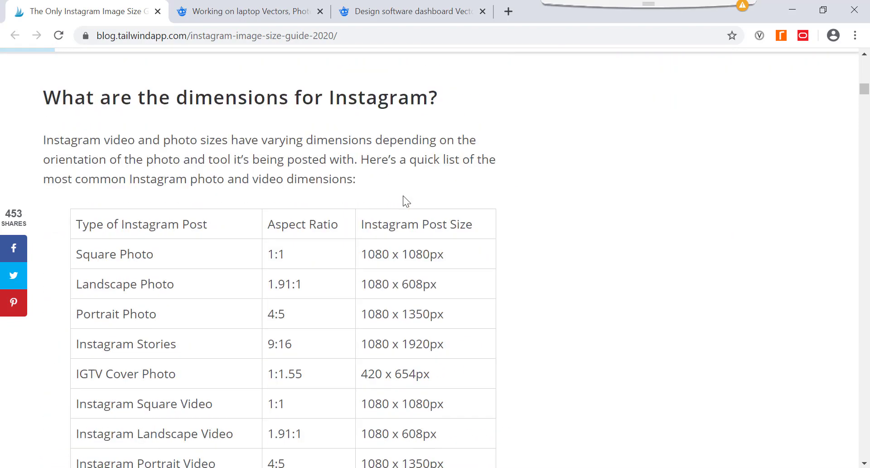
{"action": "scroll", "coordinate": [404, 195], "scroll_direction": "down", "scroll_amount": 3}
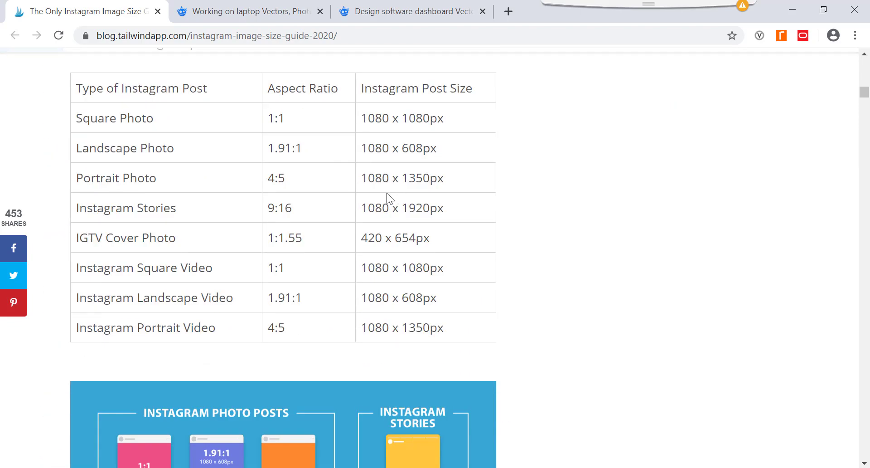
{"action": "scroll", "coordinate": [387, 195], "scroll_direction": "up", "scroll_amount": 2}
{"action": "left_click_drag", "start_coordinate": [169, 156], "coordinate": [207, 155]}
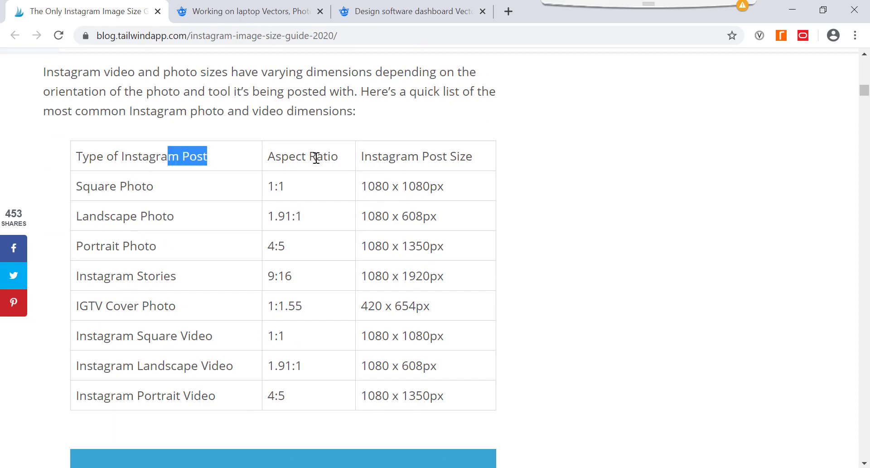
{"action": "mouse_move", "coordinate": [316, 157]}
{"action": "left_mouse_down"}
{"action": "mouse_move", "coordinate": [445, 163]}
{"action": "mouse_move", "coordinate": [443, 390]}
{"action": "left_mouse_up"}
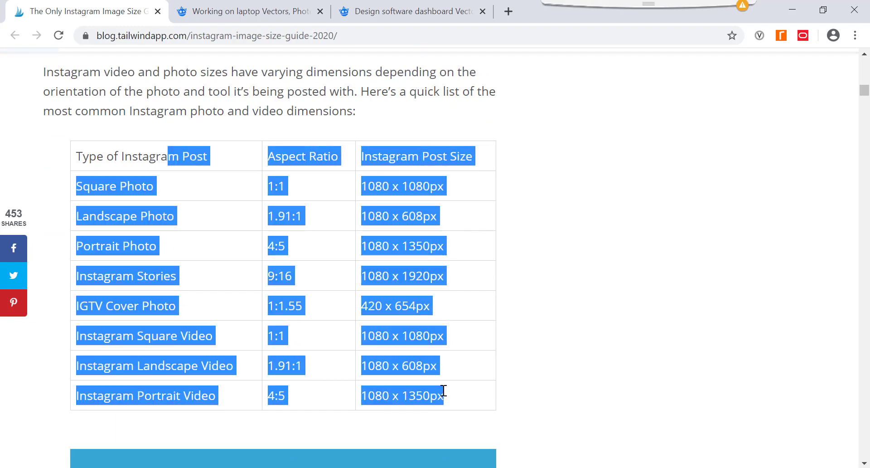
{"action": "left_click", "coordinate": [457, 399]}
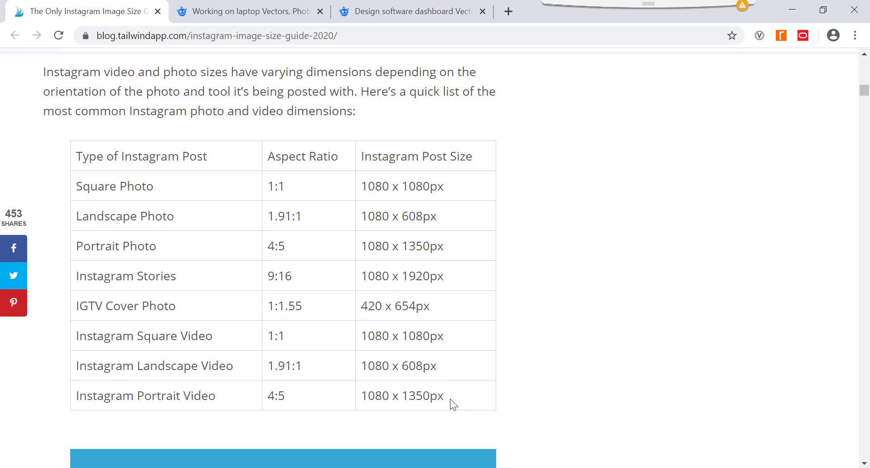
- Highlight the Portrait row's 1080 x 1350px size, then return to Illustrator
{"action": "mouse_move", "coordinate": [446, 397]}
{"action": "left_mouse_down"}
{"action": "mouse_move", "coordinate": [237, 403]}
{"action": "mouse_move", "coordinate": [81, 394]}
{"action": "left_mouse_up"}
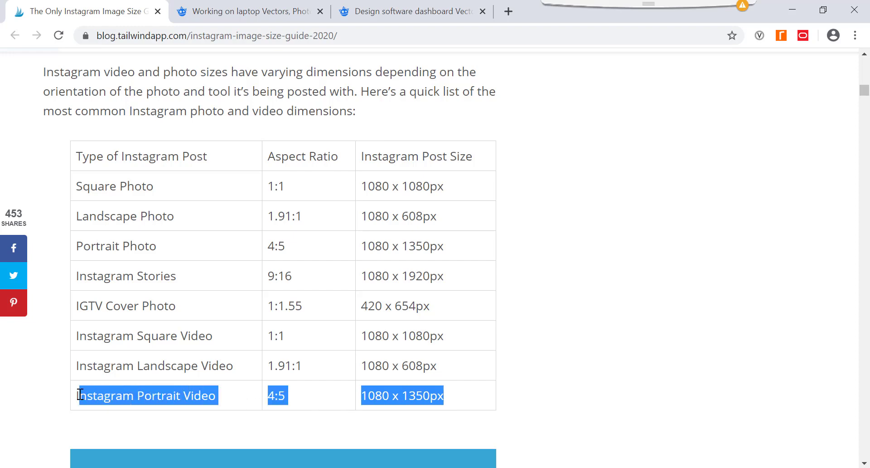
{"action": "scroll", "coordinate": [238, 347], "scroll_direction": "down", "scroll_amount": 3}
{"action": "scroll", "coordinate": [238, 346], "scroll_direction": "down", "scroll_amount": 4}
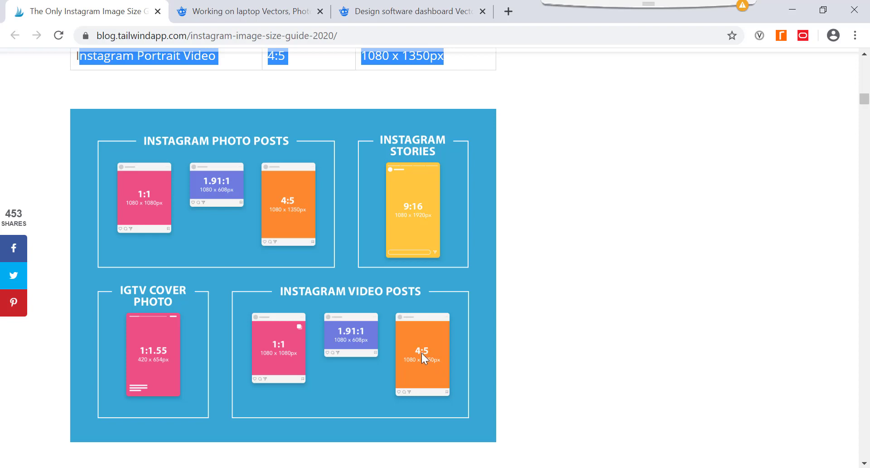
{"action": "scroll", "coordinate": [380, 366], "scroll_direction": "up", "scroll_amount": 4}
{"action": "left_click_drag", "start_coordinate": [361, 260], "coordinate": [388, 264]}
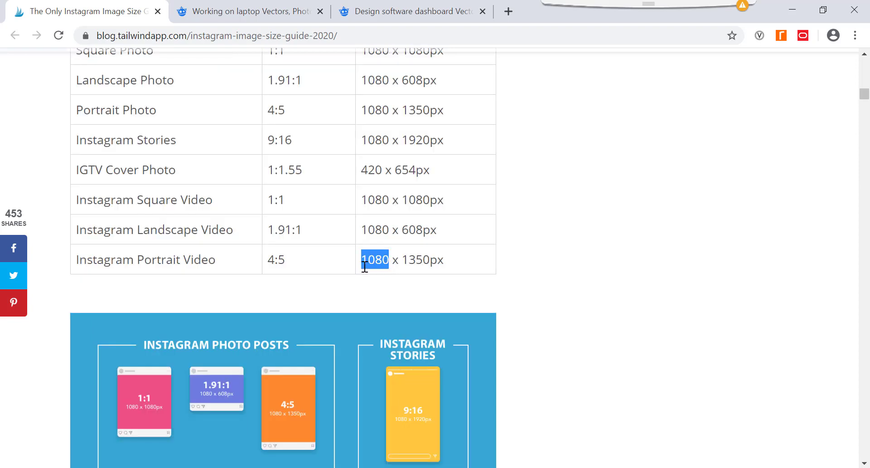
{"action": "left_click_drag", "start_coordinate": [409, 259], "coordinate": [429, 260]}
{"action": "scroll", "coordinate": [426, 263], "scroll_direction": "down", "scroll_amount": 1}
{"action": "scroll", "coordinate": [426, 262], "scroll_direction": "down", "scroll_amount": 2}
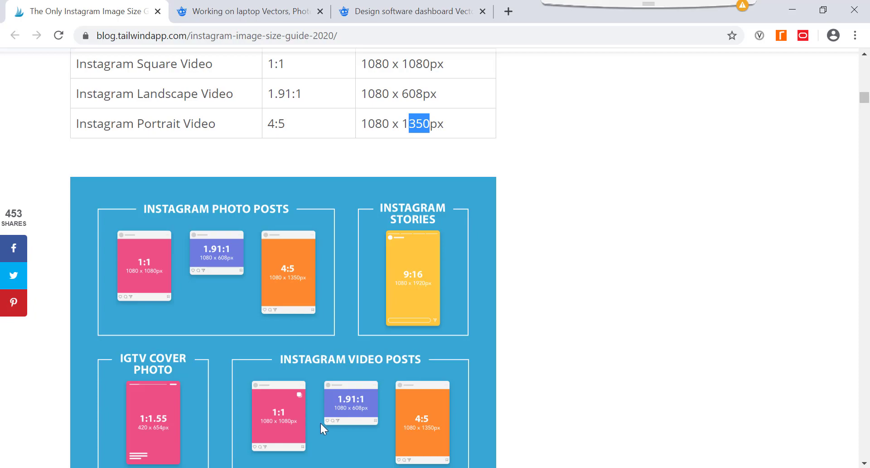
{"action": "key", "text": "alt+Tab"}
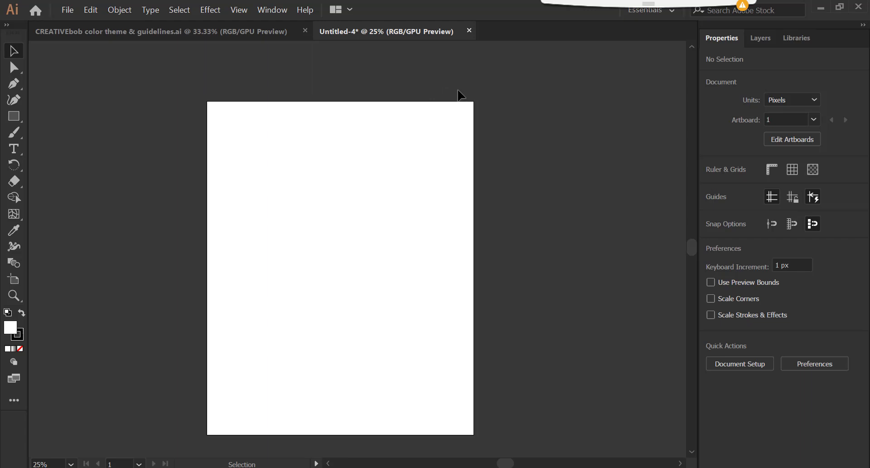
- Verify the artboard's W and H read 1080 x 1350 px, then return to Word
{"action": "key", "text": "shift+o"}
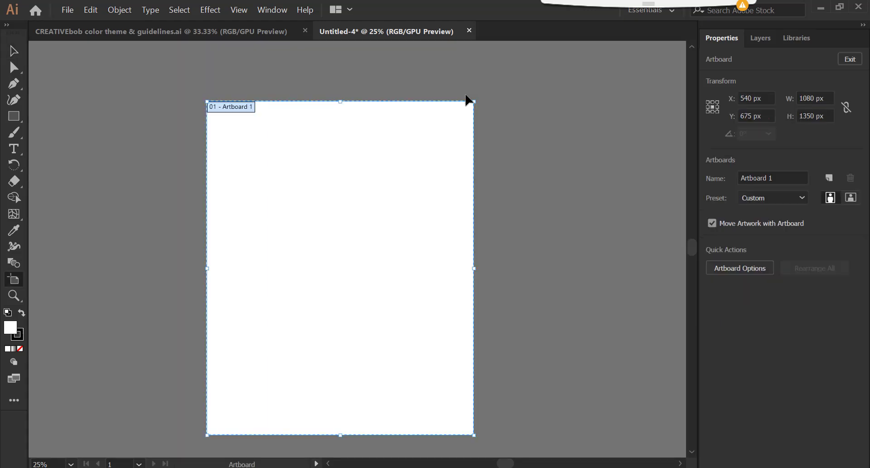
{"action": "left_click", "coordinate": [827, 97]}
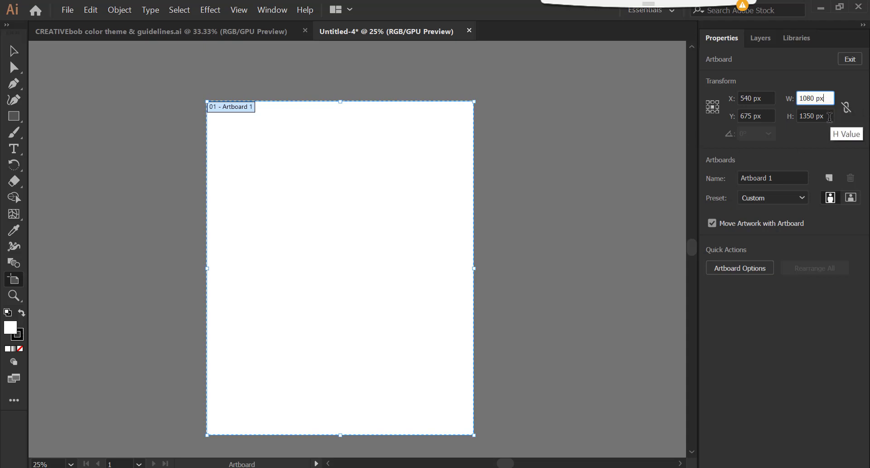
{"action": "left_click", "coordinate": [828, 117]}
{"action": "left_click_drag", "start_coordinate": [804, 116], "coordinate": [824, 116]}
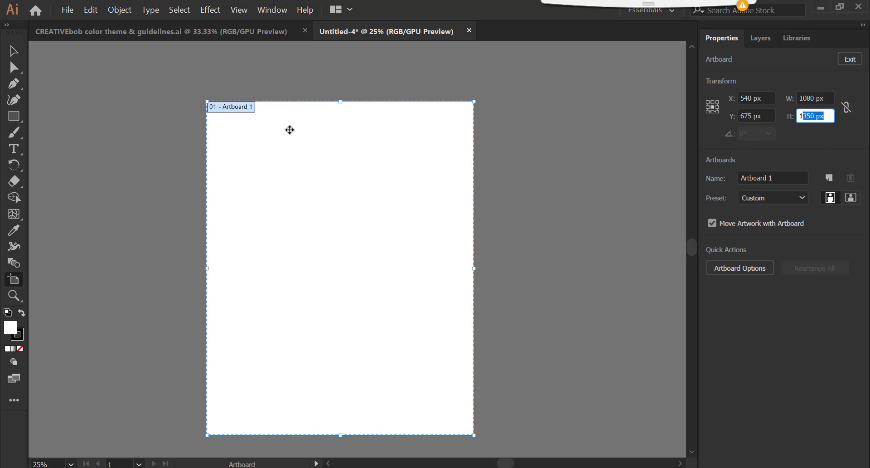
{"action": "left_click", "coordinate": [14, 51]}
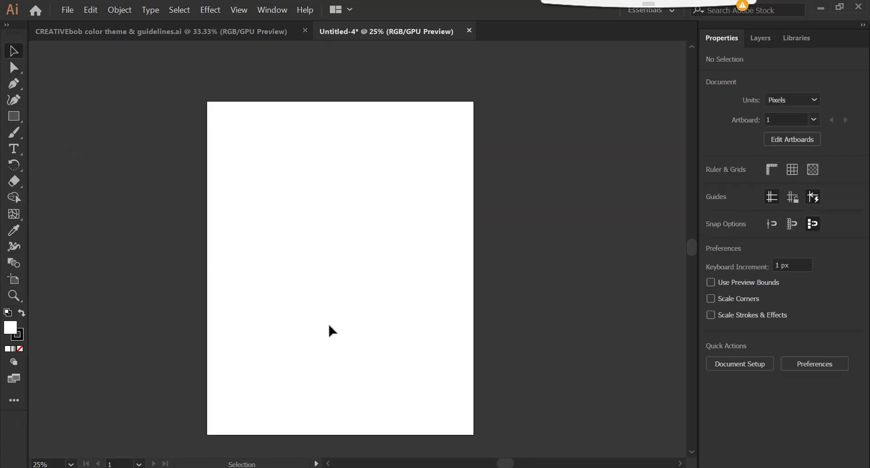
{"action": "key", "text": "alt+Tab"}
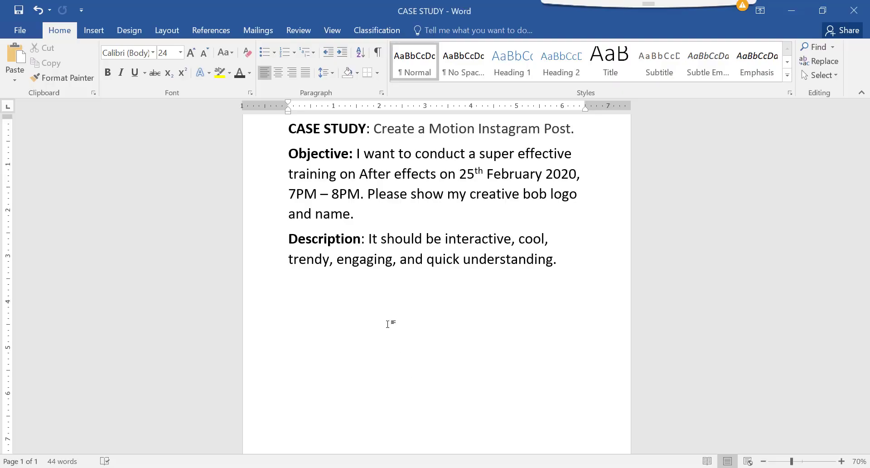
- Review the brief and add a 'Body text:' heading below the description
{"action": "scroll", "coordinate": [376, 167], "scroll_direction": "up", "scroll_amount": 2}
{"action": "left_click_drag", "start_coordinate": [382, 173], "coordinate": [398, 309]}
{"action": "left_click", "coordinate": [443, 308]}
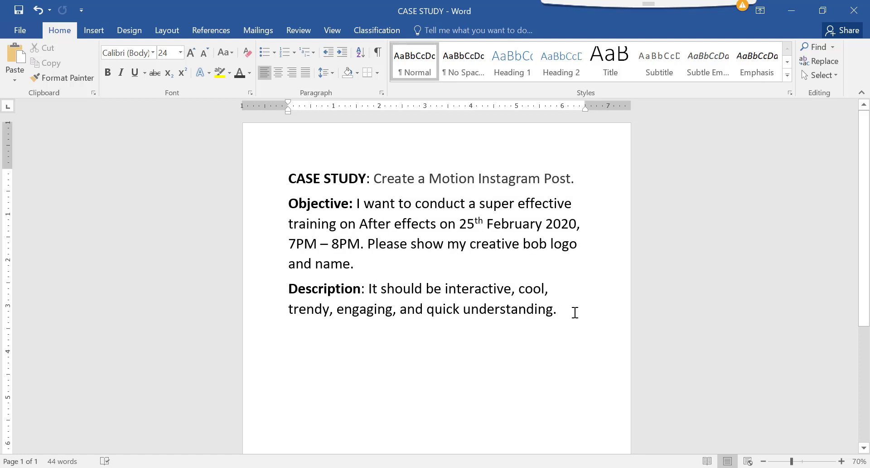
{"action": "left_click", "coordinate": [575, 313]}
{"action": "key", "text": "Return"}
{"action": "type", "text": "b"}
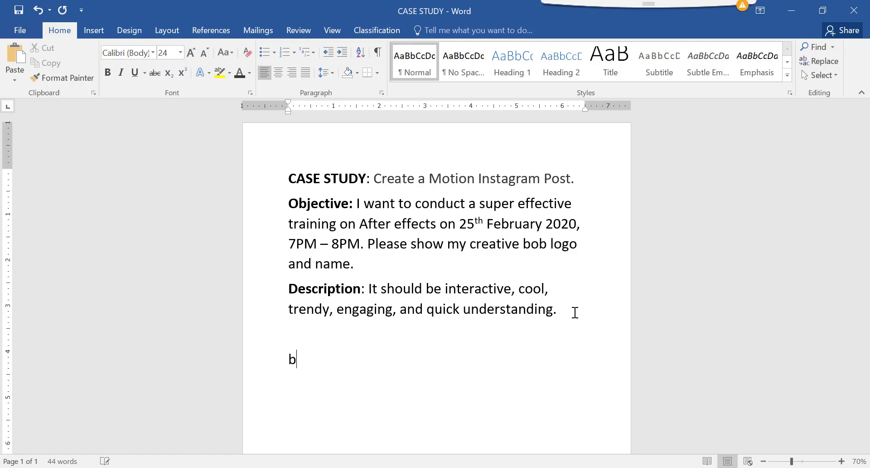
{"action": "type", "text": "ody text"}
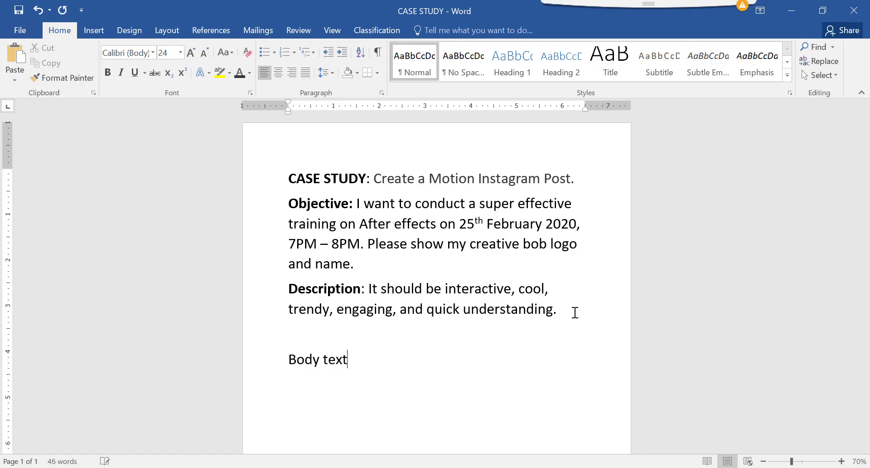
{"action": "type", "text": ":"}
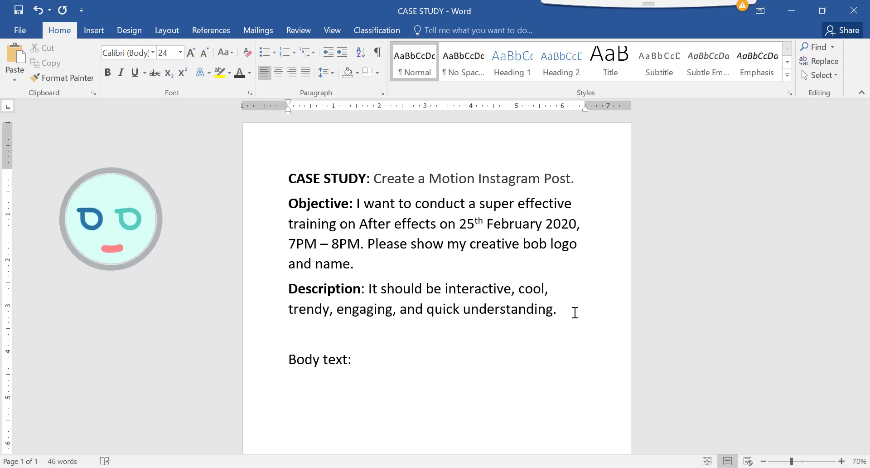
{"action": "key", "text": "Return"}
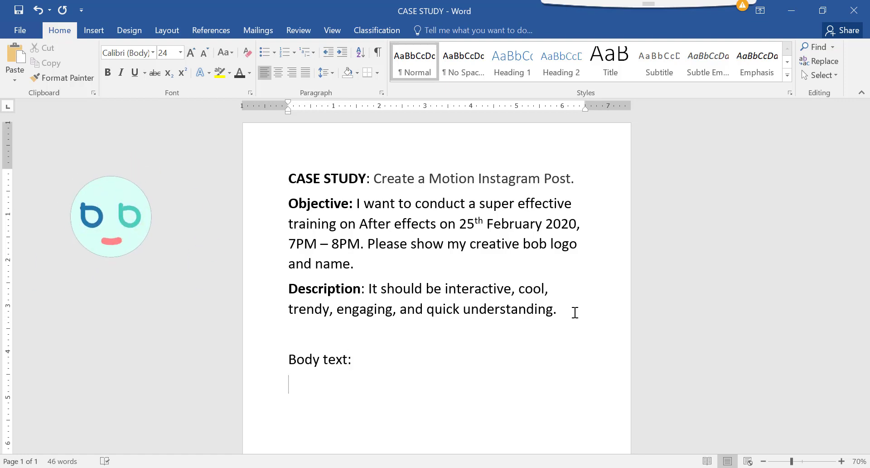
- Add the lines 'After effects Basic tutorials in Hindi' and '25th February 2020 7PM -8PM'
{"action": "key", "text": "Return"}
{"action": "type", "text": "A"}
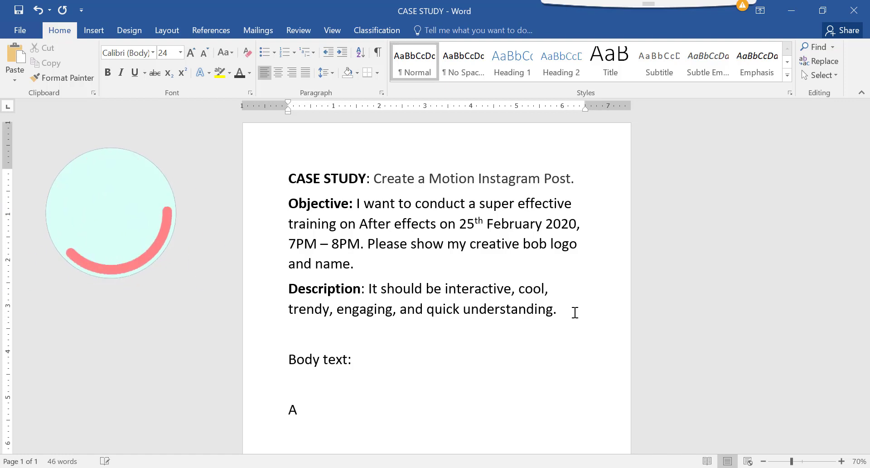
{"action": "type", "text": "fter effects Basic tutorials in Hindi"}
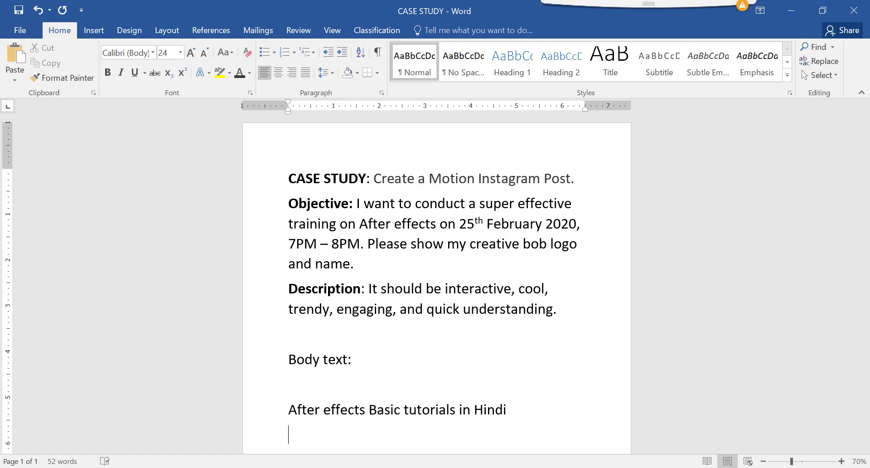
{"action": "key", "text": "Return"}
{"action": "type", "text": "25th February"}
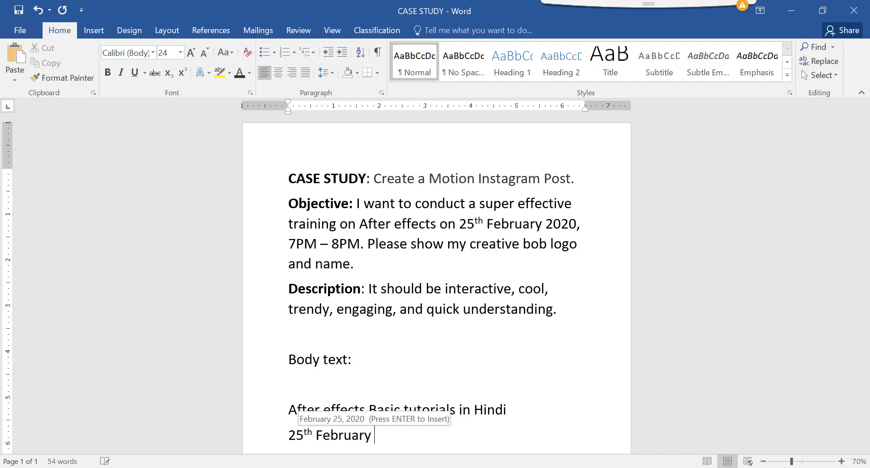
{"action": "type", "text": " 2020 7PM -"}
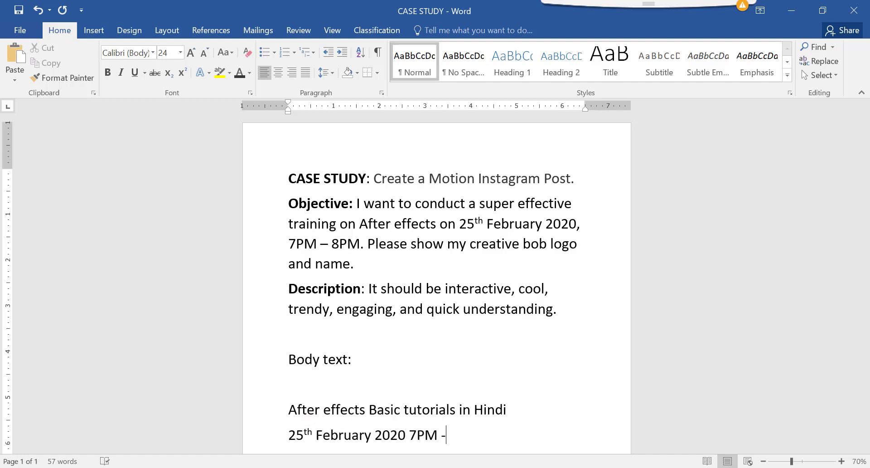
{"action": "type", "text": "8PM"}
{"action": "left_click_drag", "start_coordinate": [358, 207], "coordinate": [368, 258]}
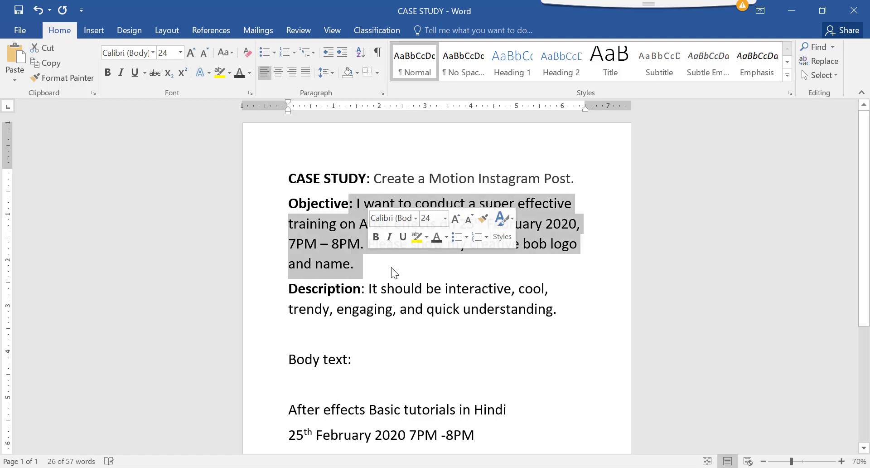
{"action": "scroll", "coordinate": [394, 282], "scroll_direction": "down", "scroll_amount": 2}
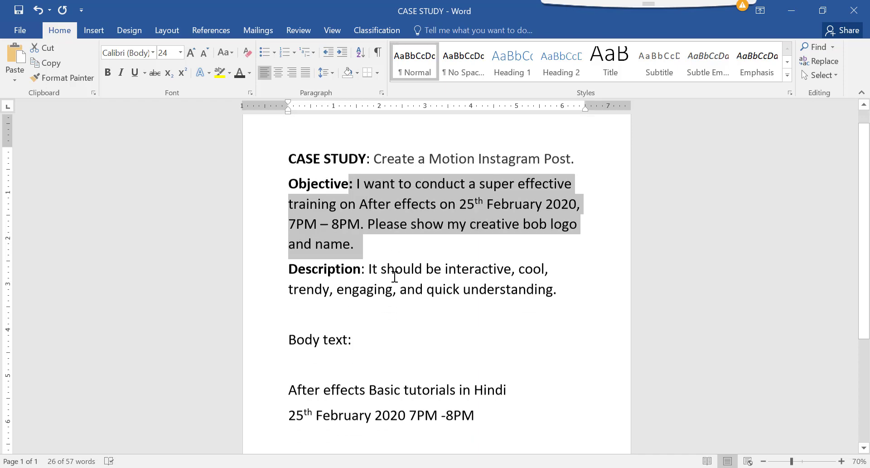
{"action": "scroll", "coordinate": [345, 426], "scroll_direction": "down", "scroll_amount": 1}
- Write the 'Get ready for fun & fantastic…' promo sentence and delete the stray youtube line
{"action": "left_click", "coordinate": [337, 416]}
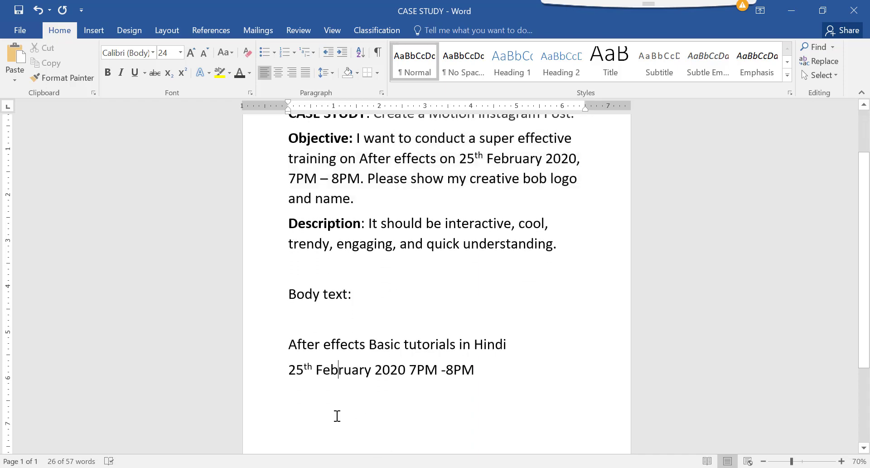
{"action": "type", "text": "G"}
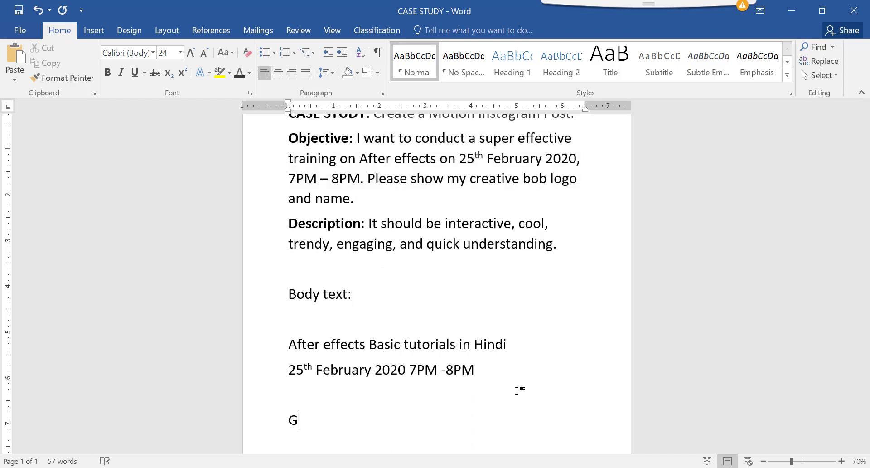
{"action": "type", "text": "et ready for fun & "}
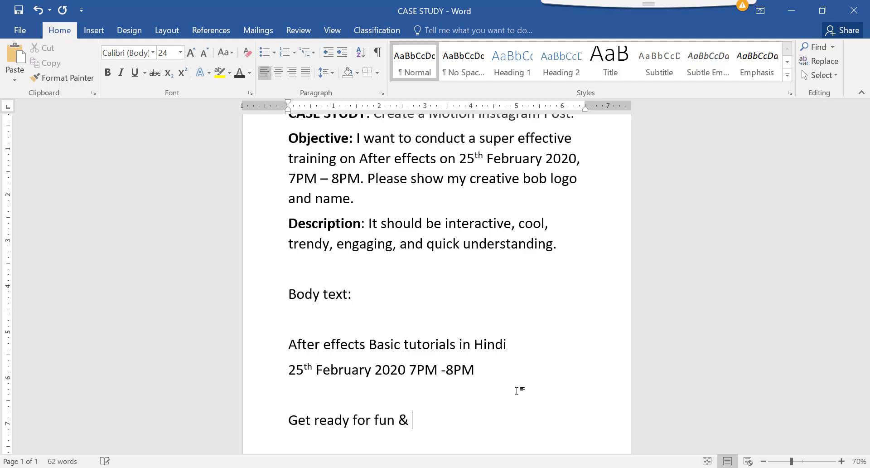
{"action": "type", "text": "fanatasic"}
{"action": "right_click", "coordinate": [442, 418]}
{"action": "key", "text": "Down"}
{"action": "key", "text": "Return"}
{"action": "type", "text": "torials "}
{"action": "type", "text": "Aftt"}
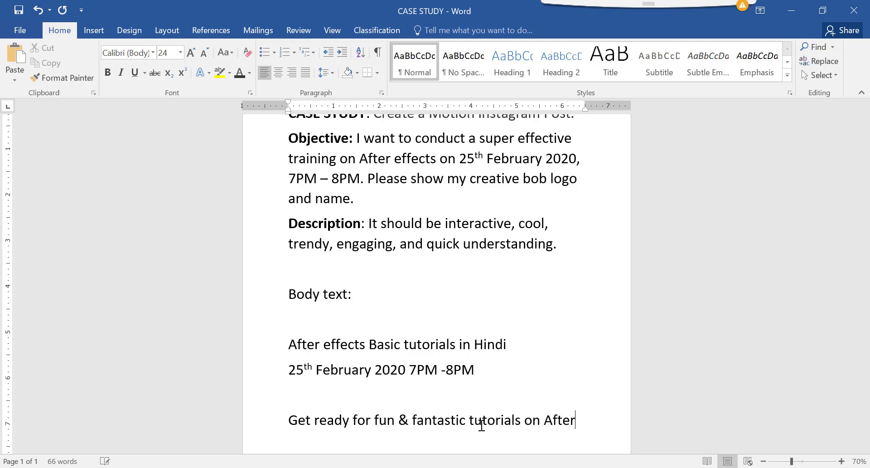
{"action": "type", "text": " effects "}
{"action": "type", "text": "brought to you by Creative Bob"}
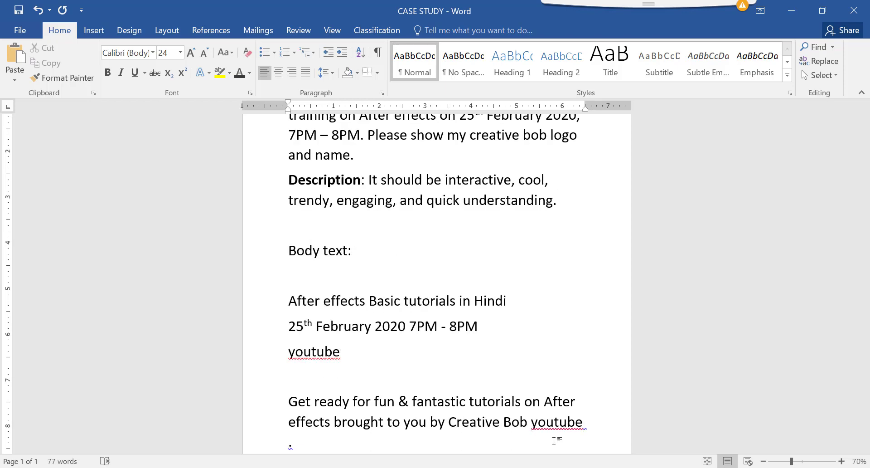
{"action": "type", "text": "on"}
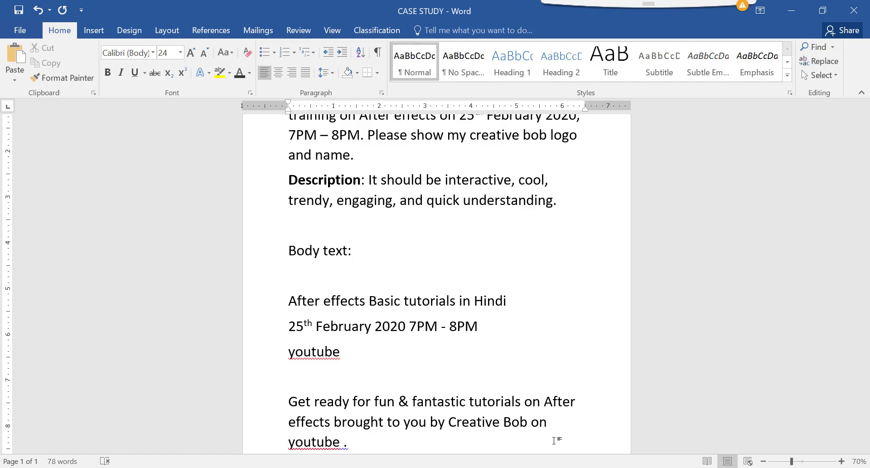
{"action": "left_click_drag", "start_coordinate": [350, 352], "coordinate": [288, 353]}
{"action": "key", "text": "BackSpace"}
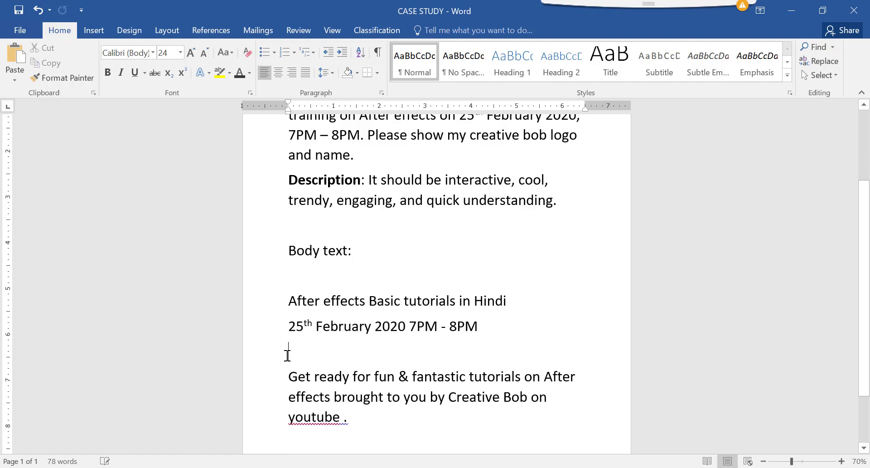
- Insert a [logo] placeholder line above the headline
{"action": "left_click", "coordinate": [293, 302]}
{"action": "key", "text": "Return"}
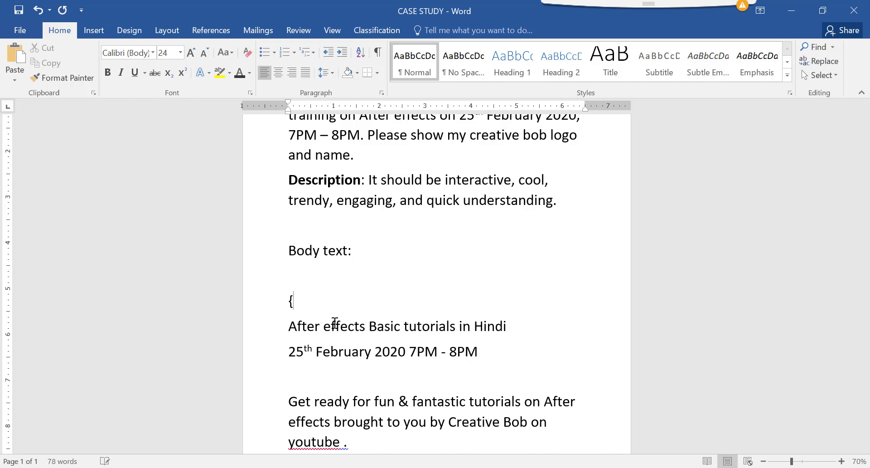
{"action": "type", "text": "logo]"}
{"action": "scroll", "coordinate": [316, 312], "scroll_direction": "down", "scroll_amount": 1}
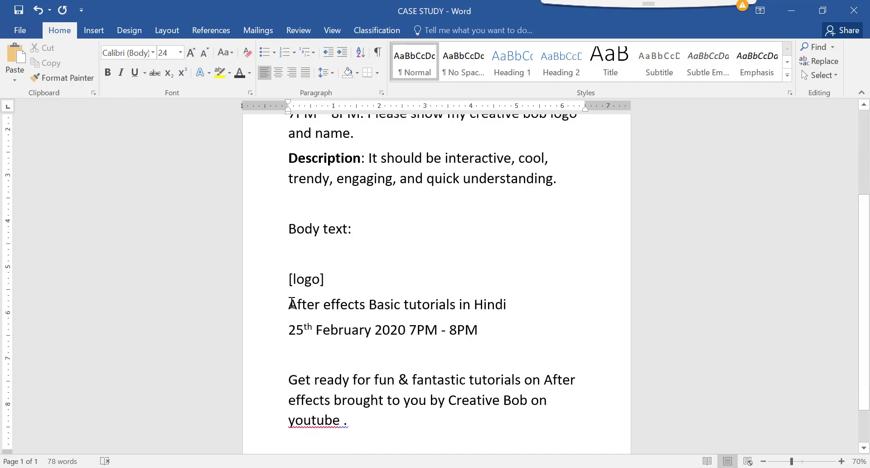
{"action": "key", "text": "Return"}
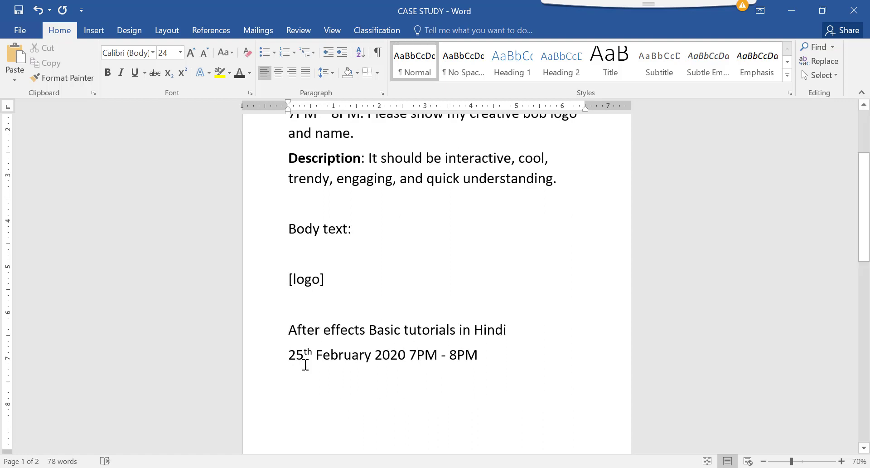
{"action": "scroll", "coordinate": [297, 369], "scroll_direction": "down", "scroll_amount": 1}
- Move the promo paragraph under the date and shrink the body text, headline and date to 19
{"action": "left_click", "coordinate": [293, 363]}
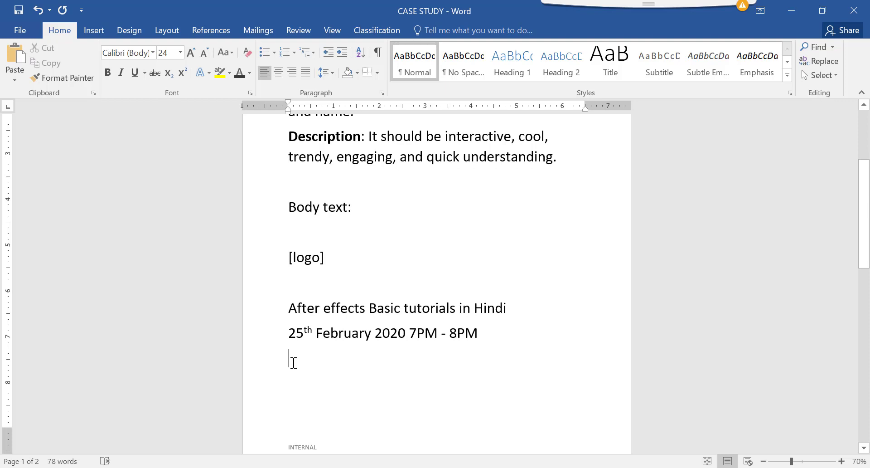
{"action": "type", "text": "Get ready for fun & fantastic tutorials on After effects brought to you by Creative Bob on youtube ."}
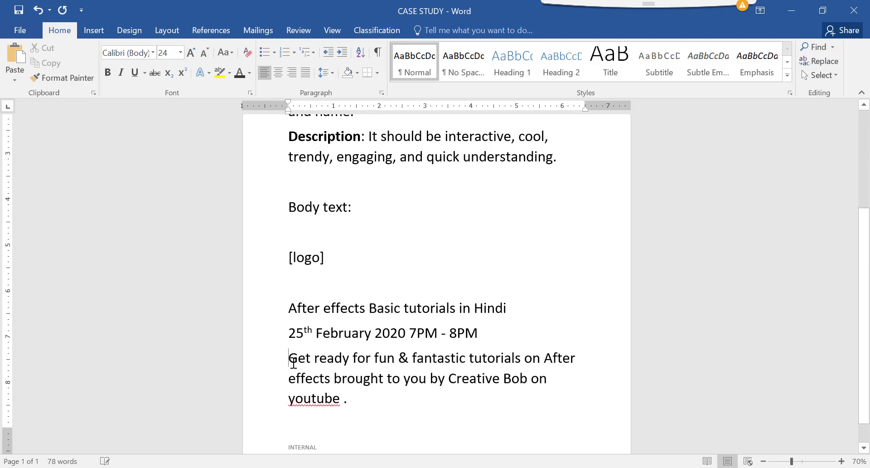
{"action": "key", "text": "shift+Down"}
{"action": "key", "text": "shift+Down"}
{"action": "key", "text": "shift+Down"}
{"action": "key", "text": "ctrl+shift+comma"}
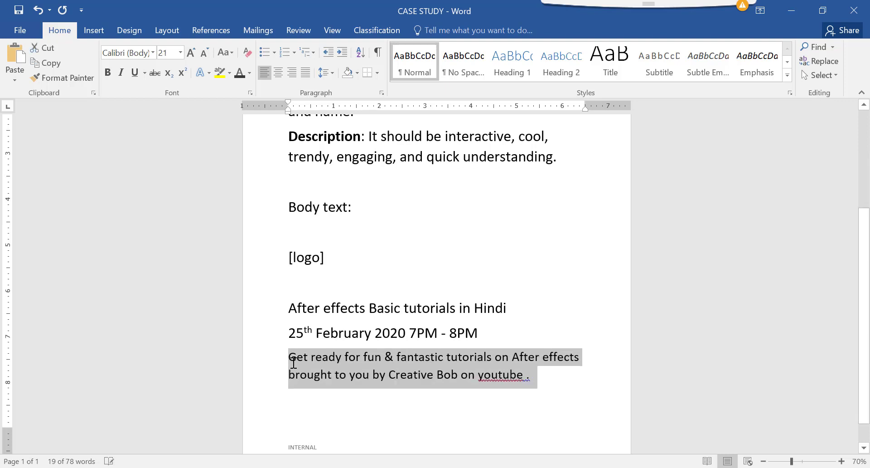
{"action": "key", "text": "ctrl+shift+comma"}
{"action": "key", "text": "ctrl+shift+comma"}
{"action": "key", "text": "ctrl+shift+comma"}
{"action": "left_click", "coordinate": [295, 312]}
{"action": "key", "text": "shift+Down"}
{"action": "key", "text": "shift+Down"}
{"action": "key", "text": "ctrl+bracketleft"}
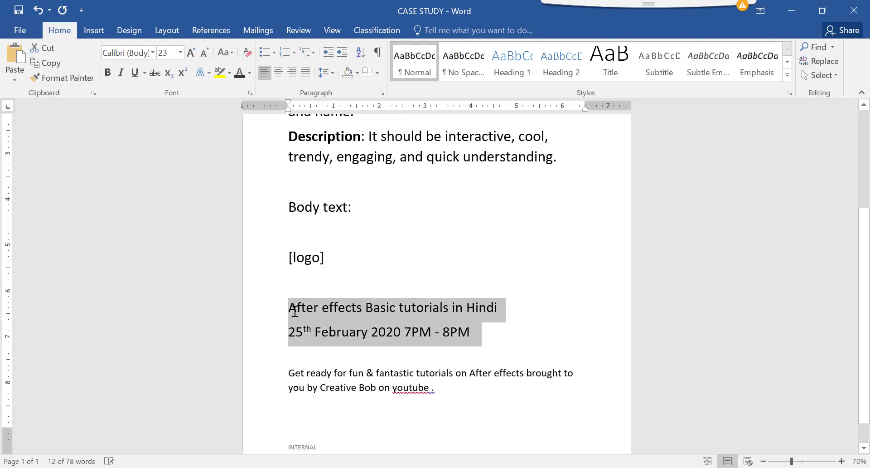
{"action": "key", "text": "ctrl+bracketleft"}
{"action": "key", "text": "ctrl+bracketleft"}
{"action": "key", "text": "ctrl+bracketleft"}
{"action": "key", "text": "ctrl+bracketleft"}
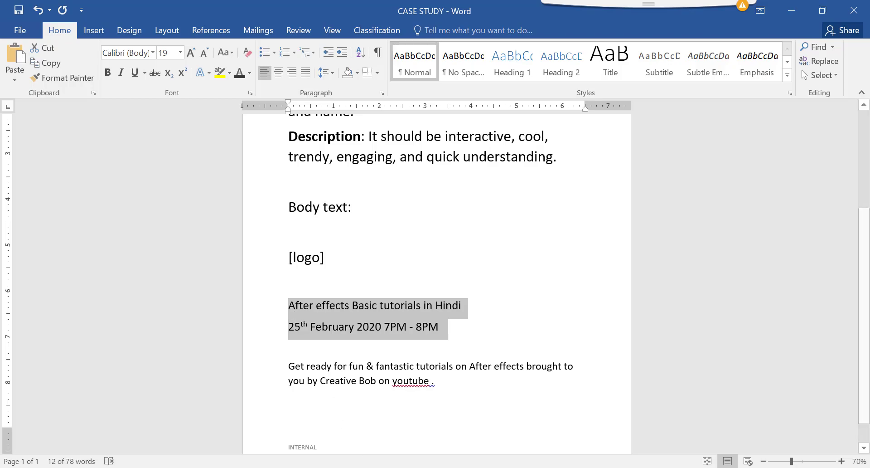
{"action": "key", "text": "alt+Tab"}
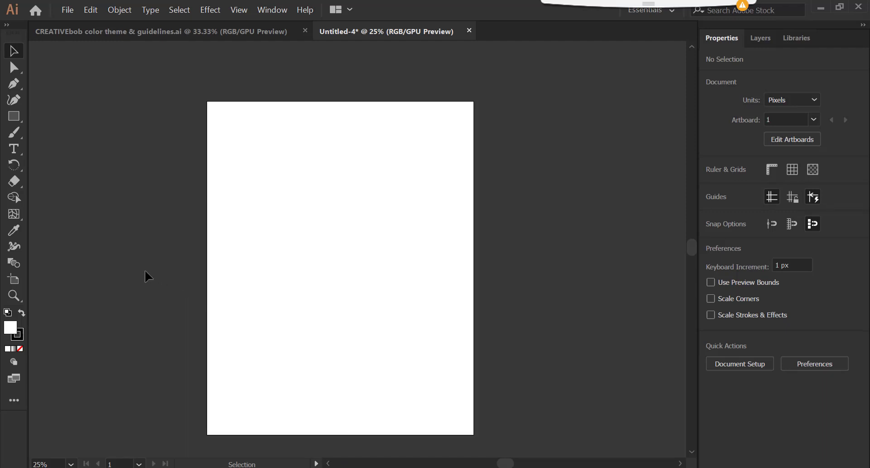
- Switch from the Rectangle tool to the Paintbrush for freehand sketching
{"action": "left_click", "coordinate": [17, 119]}
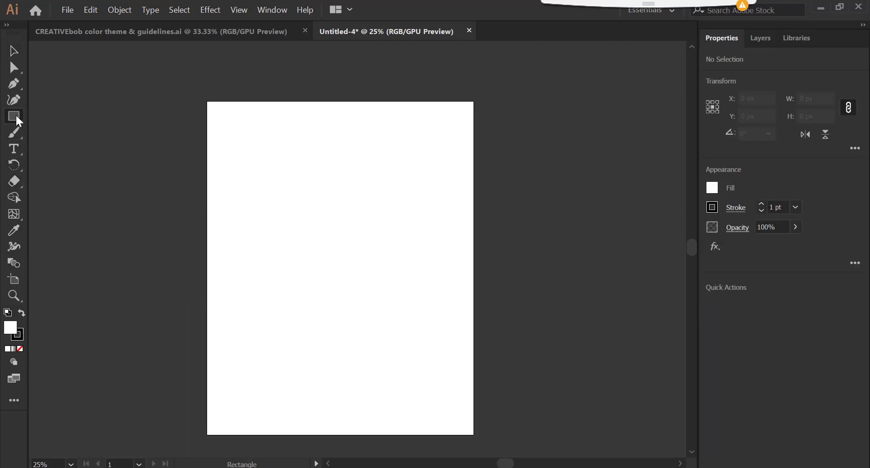
{"action": "left_click", "coordinate": [15, 133]}
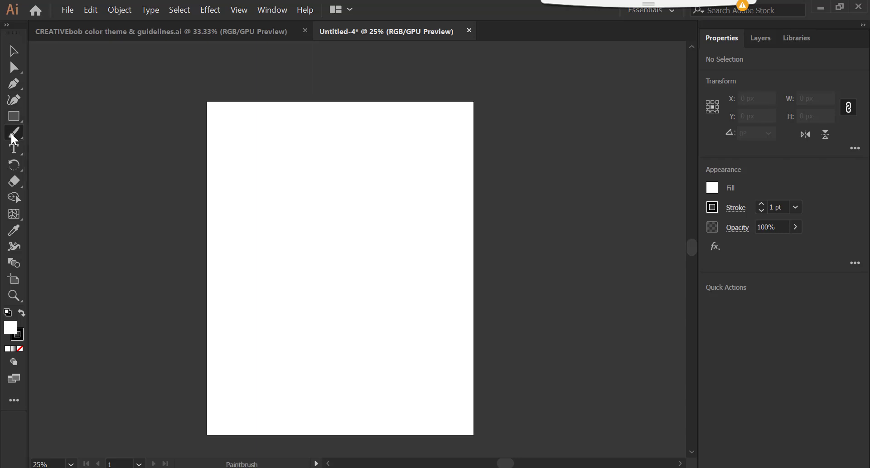
- With no fill, sketch a top-left box, two heading lines, two bottom lines and a button loop
{"action": "key", "text": "slash"}
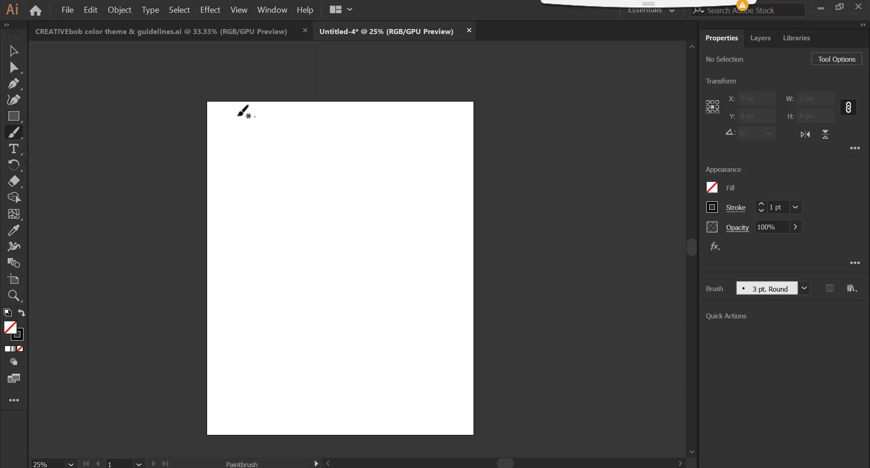
{"action": "mouse_move", "coordinate": [219, 120]}
{"action": "left_mouse_down"}
{"action": "mouse_move", "coordinate": [219, 155]}
{"action": "mouse_move", "coordinate": [311, 133]}
{"action": "left_mouse_up"}
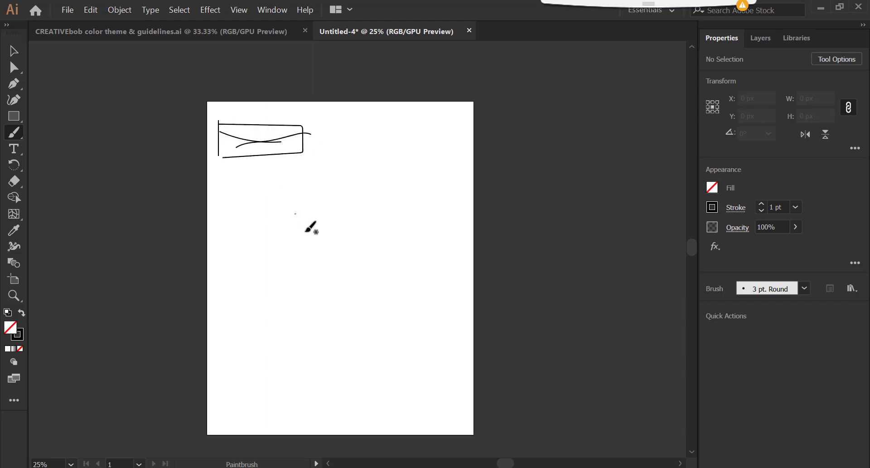
{"action": "left_click_drag", "start_coordinate": [234, 196], "coordinate": [341, 197]}
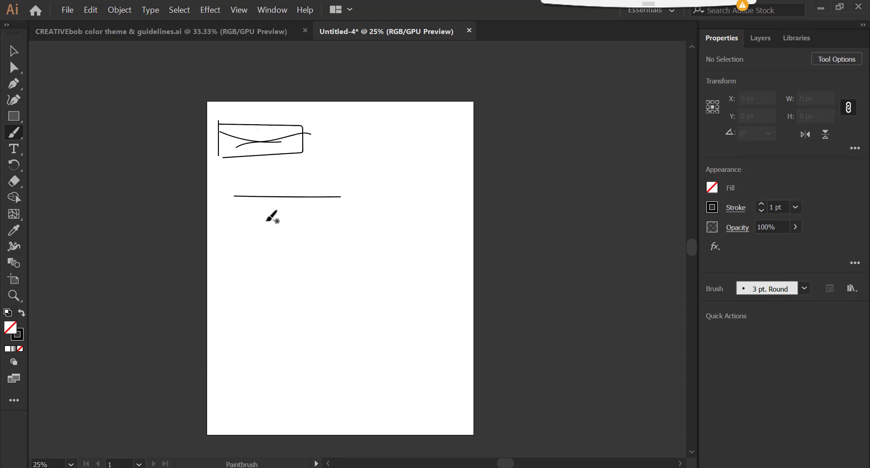
{"action": "left_click_drag", "start_coordinate": [238, 219], "coordinate": [373, 219]}
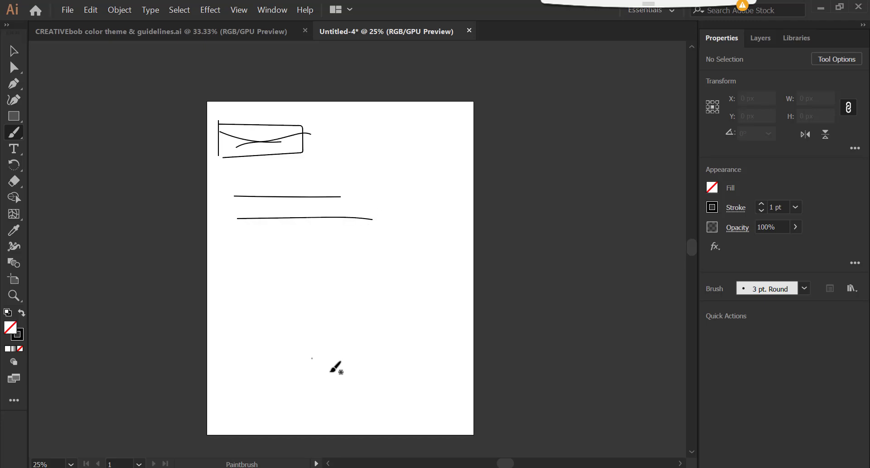
{"action": "left_click_drag", "start_coordinate": [267, 375], "coordinate": [454, 375]}
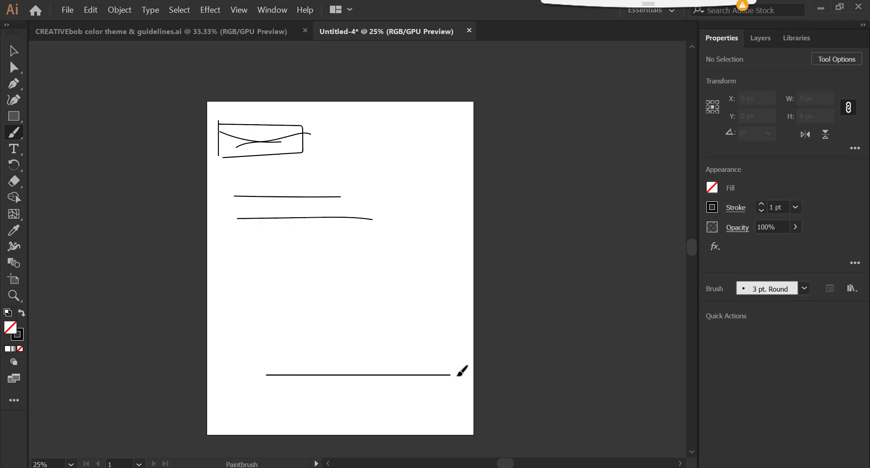
{"action": "left_click_drag", "start_coordinate": [303, 394], "coordinate": [399, 395]}
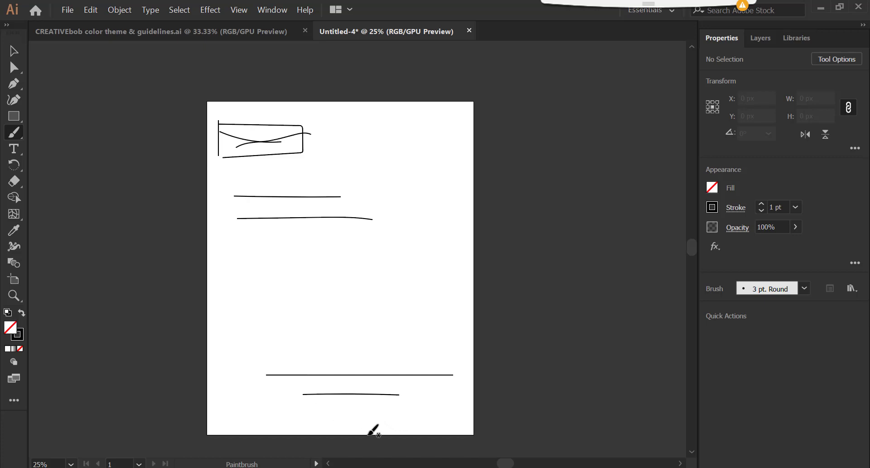
{"action": "mouse_move", "coordinate": [271, 409]}
{"action": "left_mouse_down"}
{"action": "mouse_move", "coordinate": [313, 434]}
{"action": "mouse_move", "coordinate": [399, 419]}
{"action": "mouse_move", "coordinate": [281, 438]}
{"action": "left_mouse_up"}
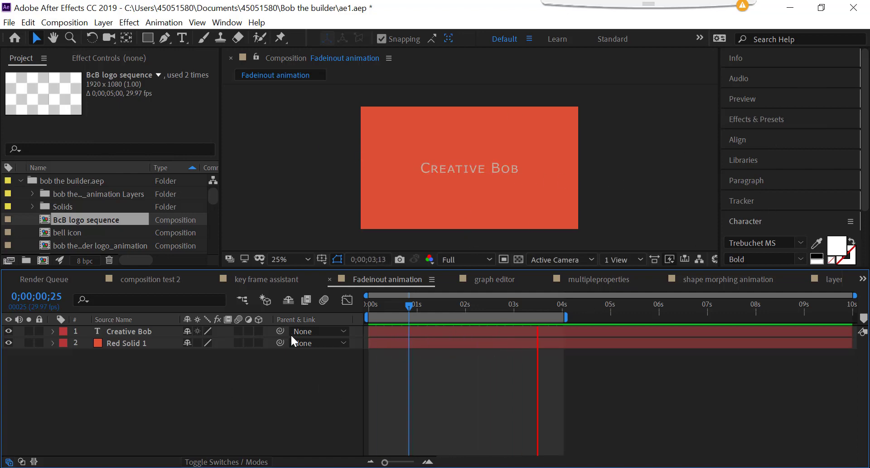
- Delete the whole sketch and draw a wide rectangle on the artboard
{"action": "key", "text": "alt+Tab"}
{"action": "key", "text": "ctrl+a"}
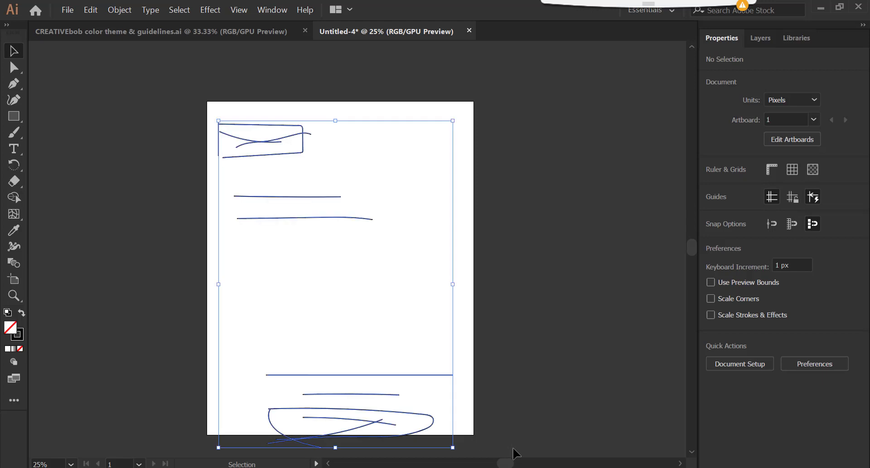
{"action": "key", "text": "Delete"}
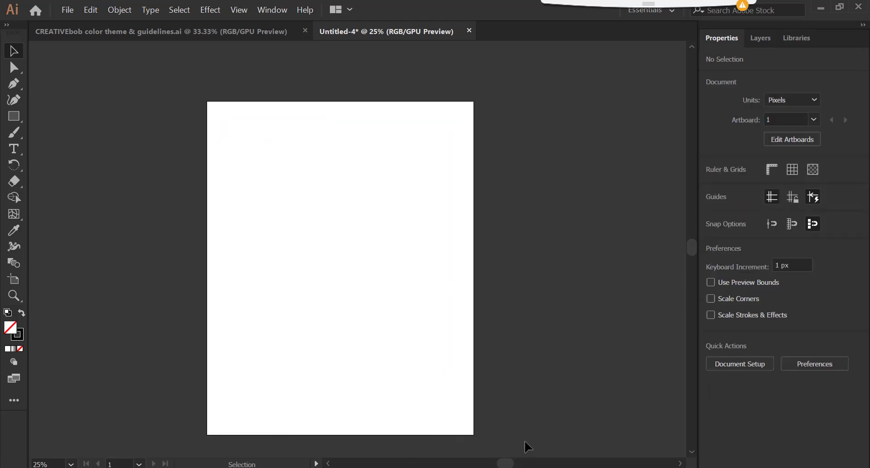
{"action": "key", "text": "m"}
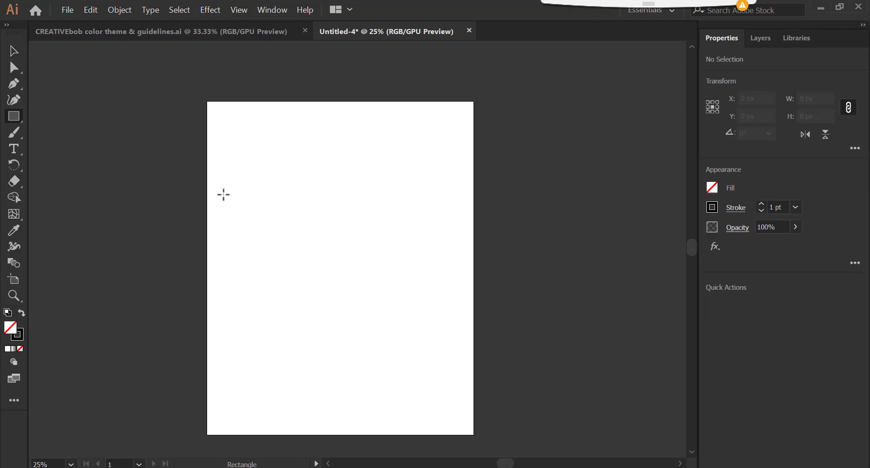
{"action": "mouse_move", "coordinate": [226, 175]}
{"action": "left_mouse_down"}
{"action": "mouse_move", "coordinate": [423, 202]}
{"action": "mouse_move", "coordinate": [462, 195]}
{"action": "left_mouse_up"}
{"action": "key", "text": "v"}
- Paste the headline and date text from the CREATIVEbob guidelines file, superscripting 'th', and grab the bob logo
{"action": "key", "text": "ctrl+Tab"}
{"action": "left_click", "coordinate": [284, 275]}
{"action": "key", "text": "ctrl+c"}
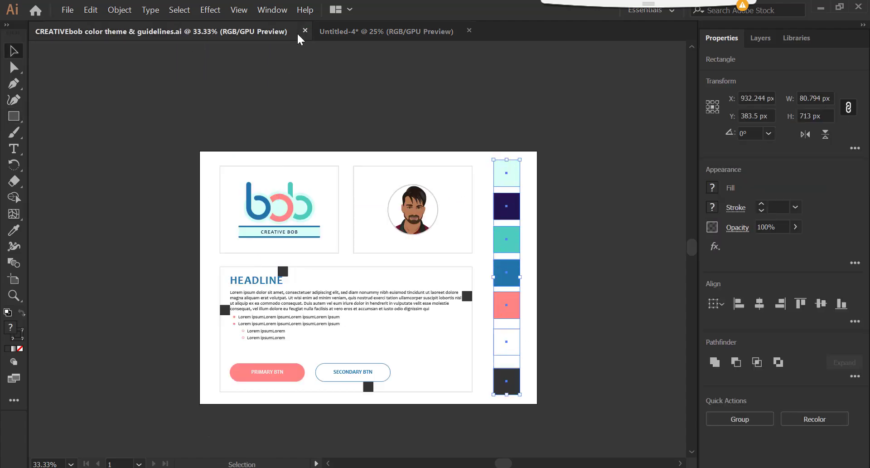
{"action": "key", "text": "ctrl+Tab"}
{"action": "key", "text": "ctrl+Tab"}
{"action": "key", "text": "ctrl+Tab"}
{"action": "key", "text": "ctrl+v"}
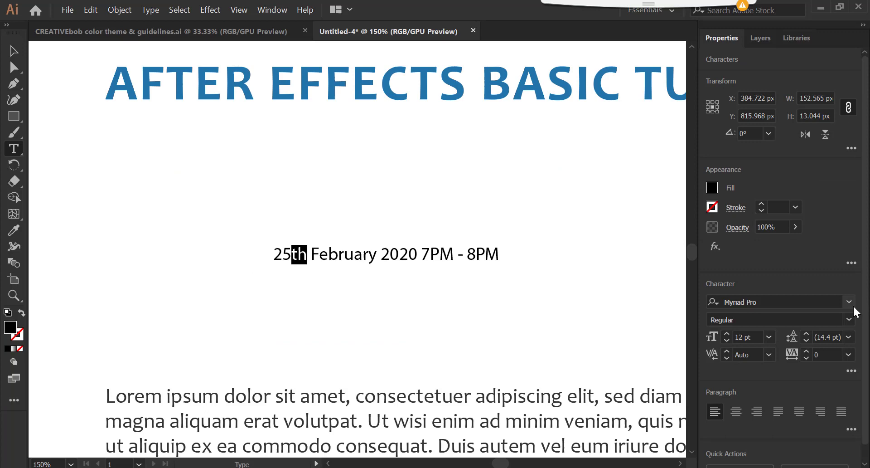
{"action": "left_click", "coordinate": [852, 370]}
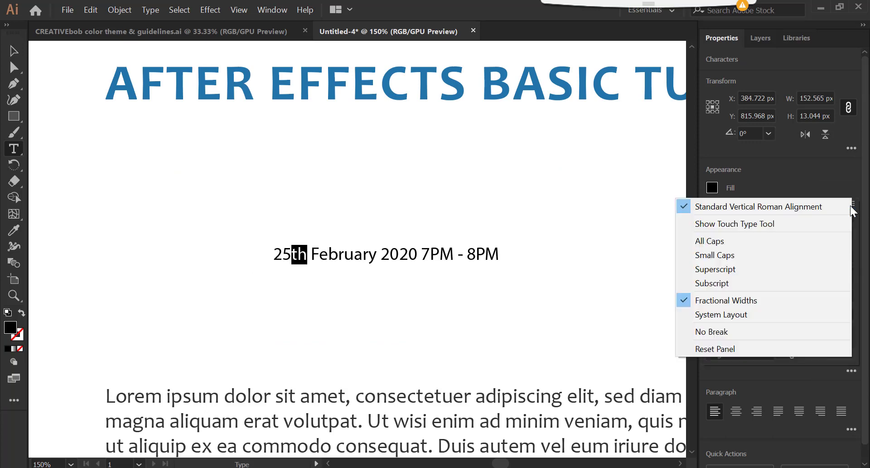
{"action": "left_click", "coordinate": [721, 299]}
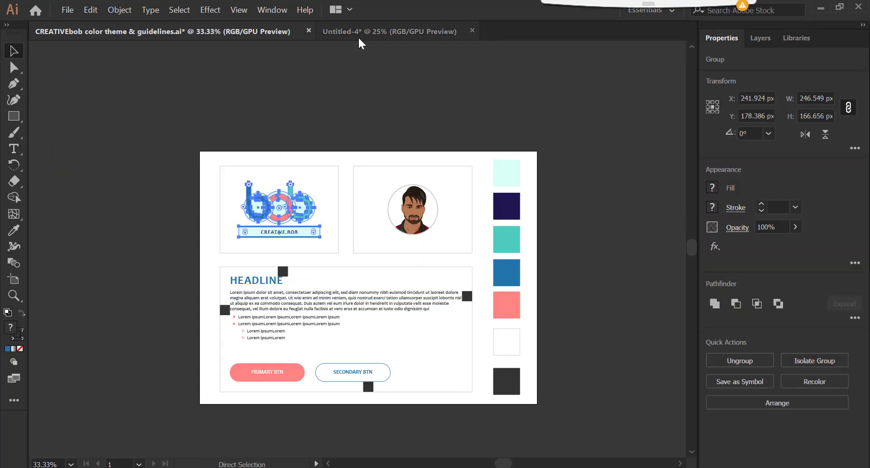
{"action": "left_click_drag", "start_coordinate": [253, 222], "coordinate": [381, 122]}
{"action": "left_click", "coordinate": [371, 217]}
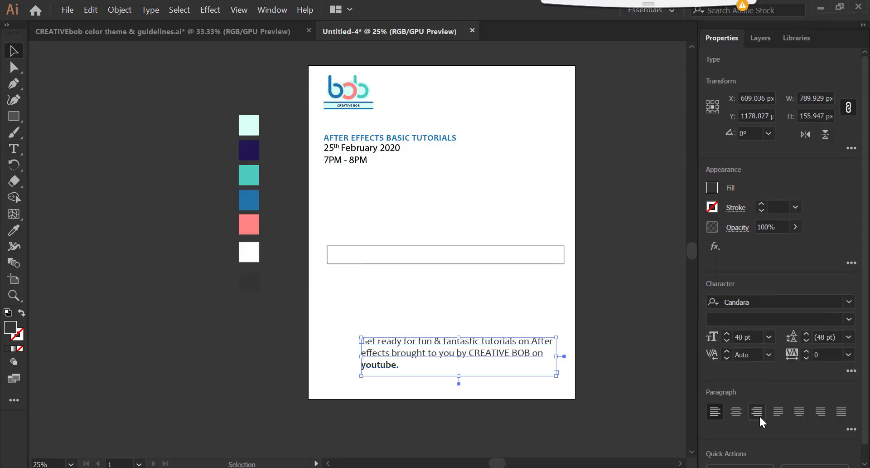
- Draw the large mockup box above the promo text and a small salmon window button
{"action": "left_click_drag", "start_coordinate": [561, 328], "coordinate": [322, 325]}
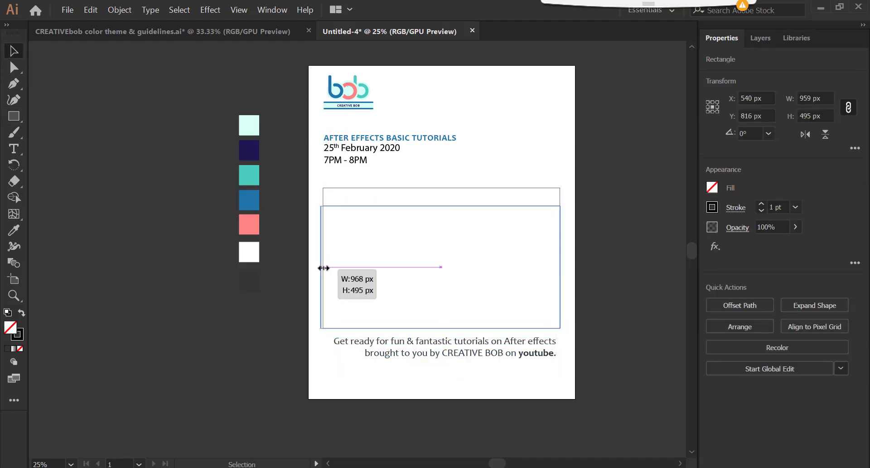
{"action": "key", "text": "v"}
{"action": "left_click", "coordinate": [214, 245]}
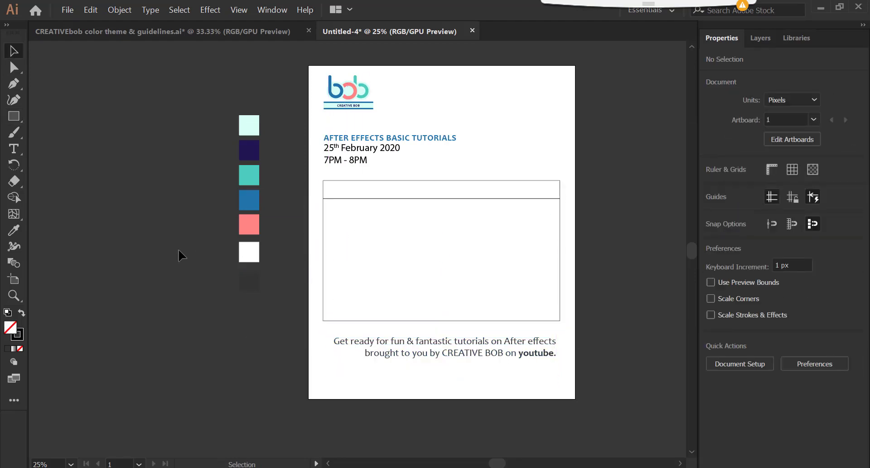
{"action": "key", "text": "m"}
{"action": "key", "text": "ctrl+plus"}
{"action": "left_click_drag", "start_coordinate": [489, 164], "coordinate": [510, 188]}
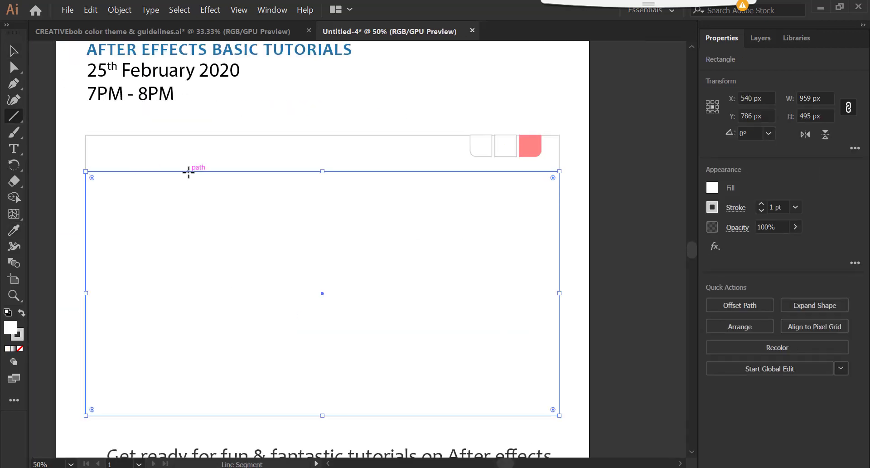
- Divide the mockup into panels with horizontal and vertical divider lines
{"action": "left_click_drag", "start_coordinate": [86, 318], "coordinate": [559, 318]}
{"action": "left_click_drag", "start_coordinate": [197, 317], "coordinate": [197, 171]}
{"action": "key", "text": "m"}
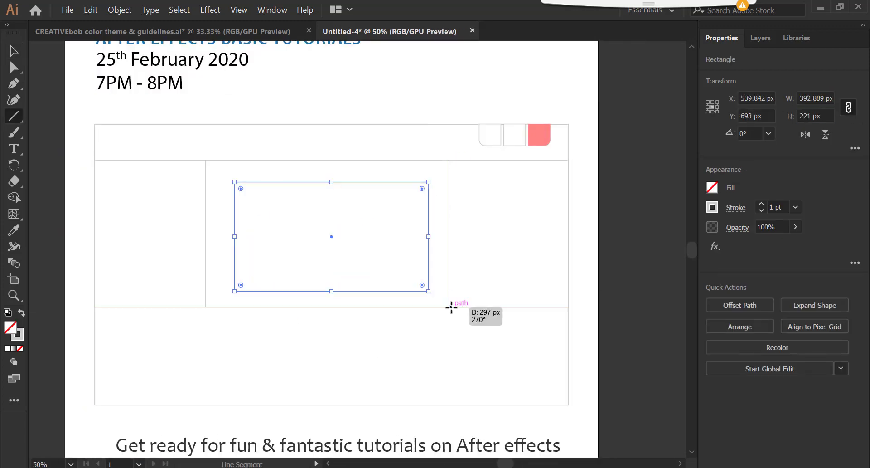
{"action": "key", "text": "v"}
{"action": "left_click", "coordinate": [588, 305]}
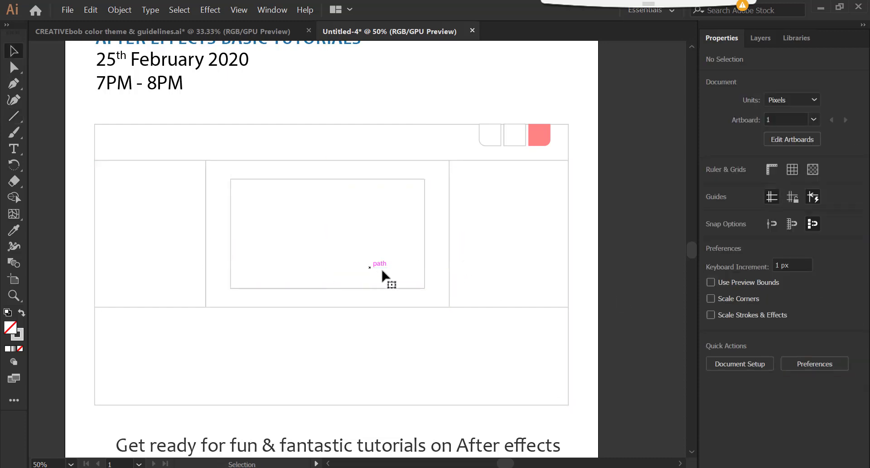
{"action": "key", "text": "backslash"}
{"action": "left_click_drag", "start_coordinate": [233, 306], "coordinate": [233, 404]}
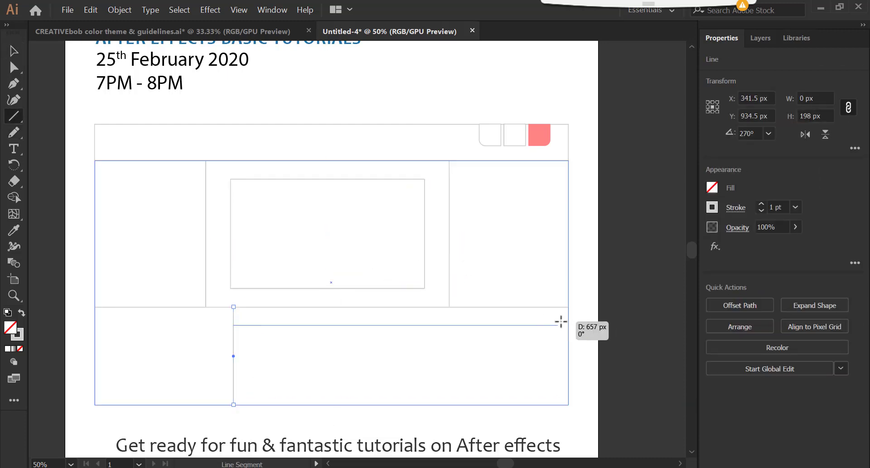
- Make a dashed timeline line and duplicate it into several dashed rows
{"action": "left_click", "coordinate": [736, 207]}
{"action": "left_click", "coordinate": [601, 358]}
{"action": "left_click", "coordinate": [621, 364]}
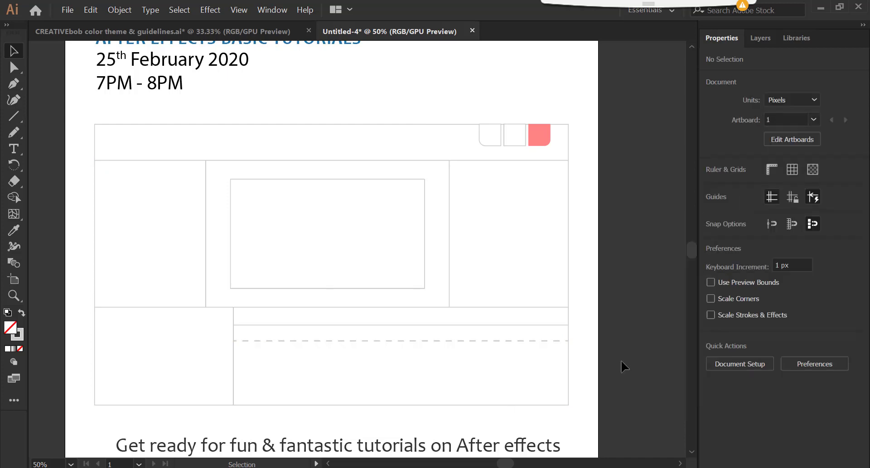
{"action": "left_click_drag", "start_coordinate": [300, 340], "coordinate": [299, 356]}
{"action": "key", "text": "ctrl+d"}
{"action": "key", "text": "ctrl+d"}
{"action": "left_click", "coordinate": [612, 361]}
- Draw repeated horizontal list lines across the right panel
{"action": "left_click", "coordinate": [317, 325]}
{"action": "key", "text": "ctrl+minus"}
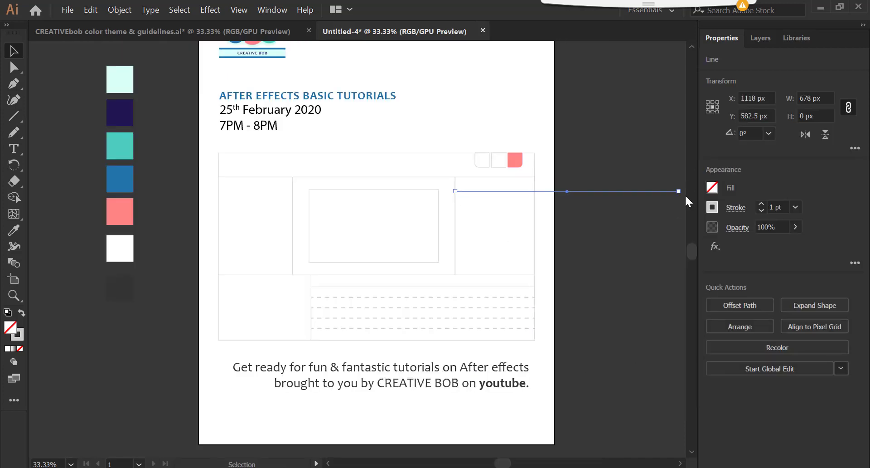
{"action": "left_click_drag", "start_coordinate": [456, 191], "coordinate": [540, 194]}
{"action": "key", "text": "ctrl+plus"}
{"action": "left_click_drag", "start_coordinate": [473, 212], "coordinate": [473, 234]}
{"action": "key", "text": "ctrl+d"}
{"action": "key", "text": "ctrl+d"}
{"action": "key", "text": "ctrl+d"}
{"action": "left_click", "coordinate": [467, 296]}
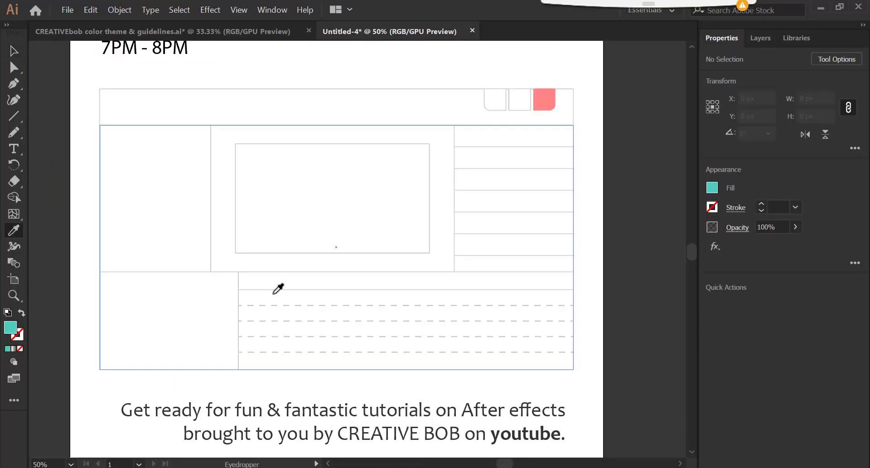
- Add a teal rounded layer bar on the timeline and a copy one row lower
{"action": "left_click_drag", "start_coordinate": [504, 318], "coordinate": [504, 318]}
{"action": "key", "text": "ctrl+plus"}
{"action": "key", "text": "v"}
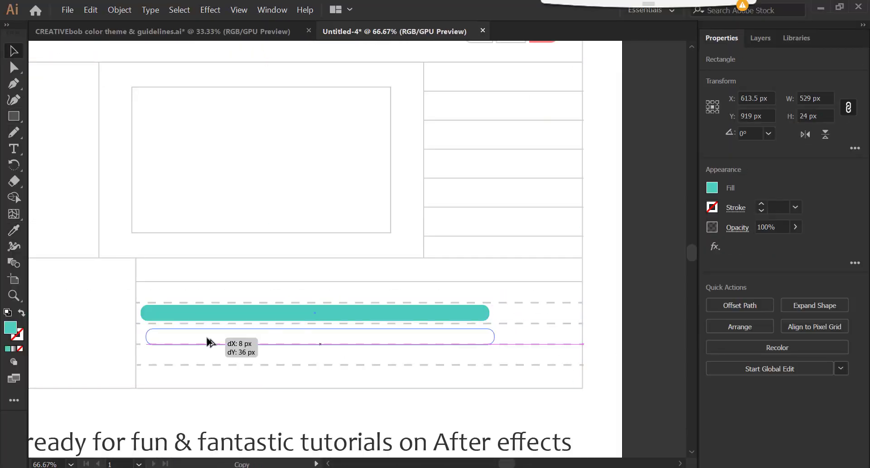
{"action": "left_click_drag", "start_coordinate": [272, 313], "coordinate": [268, 348]}
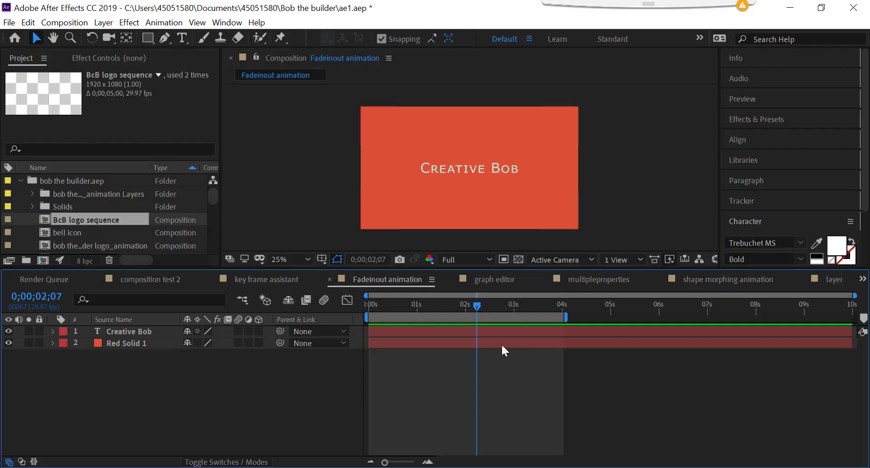
{"action": "left_click", "coordinate": [434, 366]}
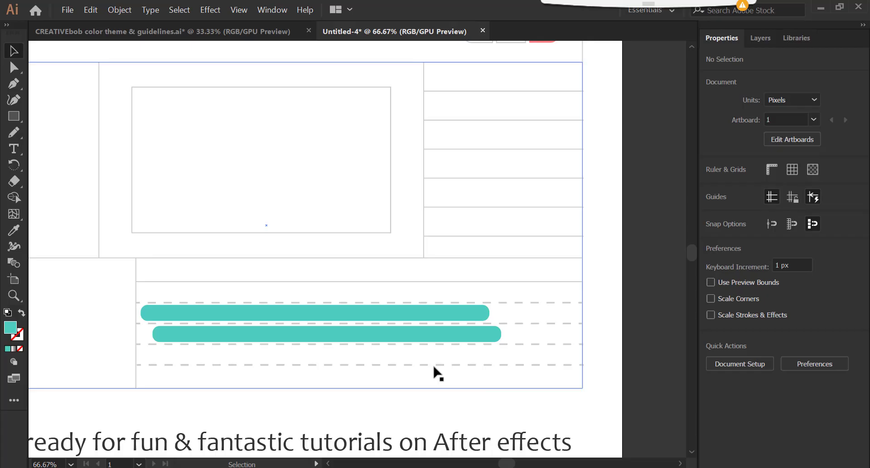
- Draw a playhead line topped with a pink marker shaped with the Pen
{"action": "left_click_drag", "start_coordinate": [253, 277], "coordinate": [253, 388]}
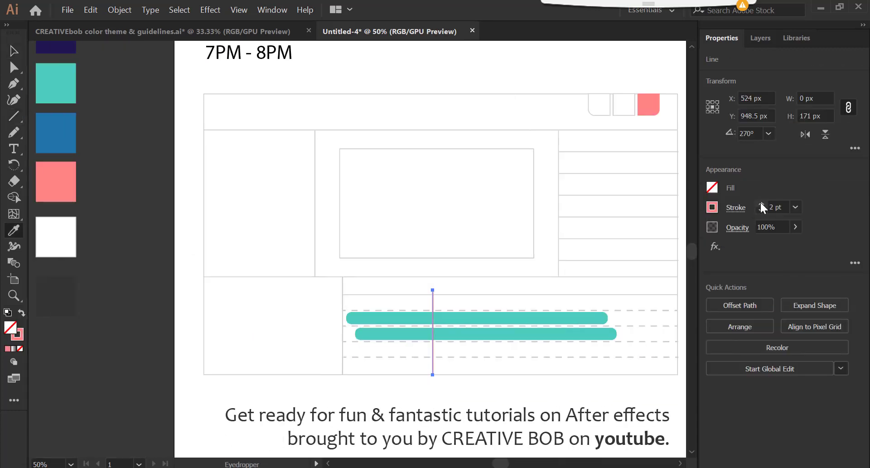
{"action": "mouse_move", "coordinate": [418, 268]}
{"action": "left_mouse_down"}
{"action": "mouse_move", "coordinate": [437, 301]}
{"action": "mouse_move", "coordinate": [405, 316]}
{"action": "left_mouse_up"}
{"action": "key", "text": "shift+x"}
{"action": "key", "text": "ctrl+plus"}
{"action": "key", "text": "p"}
{"action": "key", "text": "v"}
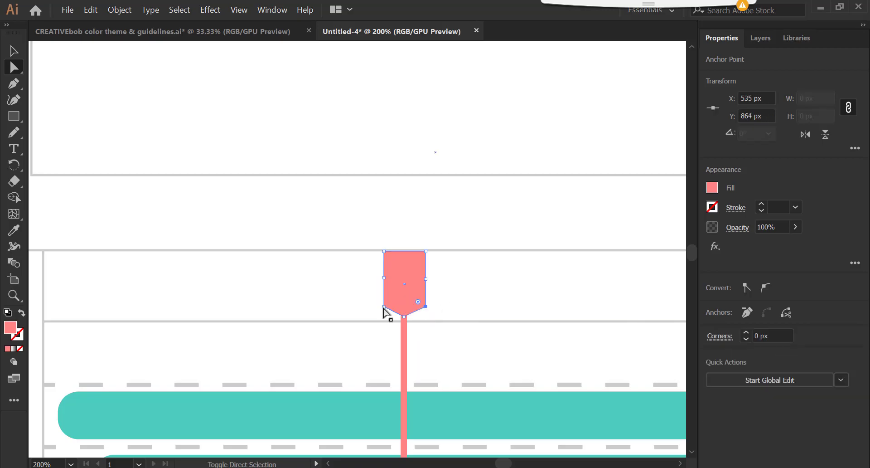
{"action": "key", "text": "ctrl+minus"}
- Fill the mockup frame and its top bar with dark grey
{"action": "left_click", "coordinate": [495, 296]}
{"action": "key", "text": "ctrl+minus"}
{"action": "key", "text": "ctrl+minus"}
{"action": "key", "text": "ctrl+minus"}
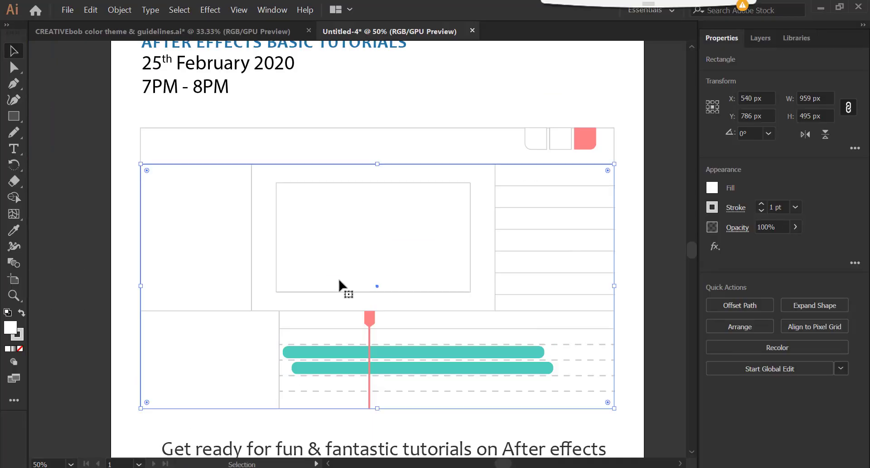
{"action": "left_click", "coordinate": [90, 299]}
{"action": "left_click", "coordinate": [235, 179], "text": "alt"}
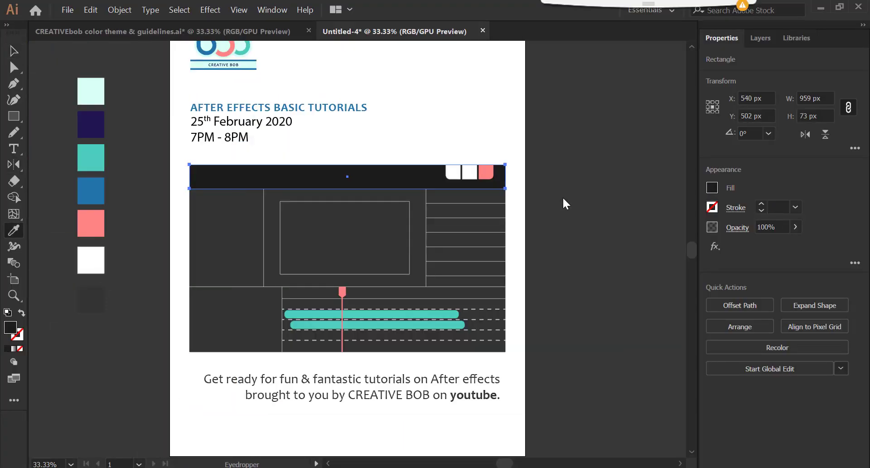
- Fill the inner preview rectangle with white using the eyedropper
{"action": "left_click", "coordinate": [344, 274], "text": "ctrl"}
{"action": "left_click", "coordinate": [93, 268]}
{"action": "key", "text": "v"}
{"action": "left_click", "coordinate": [599, 254]}
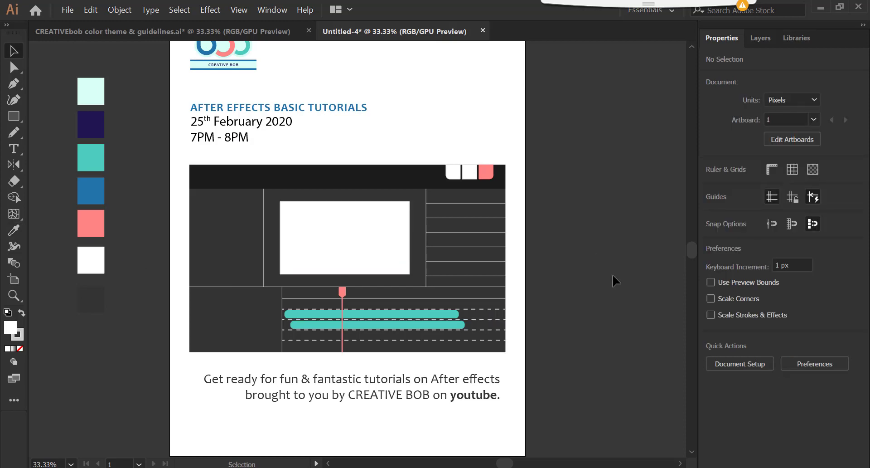
- Duplicate a teal bar into the third row, shorten it and colour it blue
{"action": "left_click_drag", "start_coordinate": [377, 324], "coordinate": [386, 335]}
{"action": "key", "text": "ctrl+plus"}
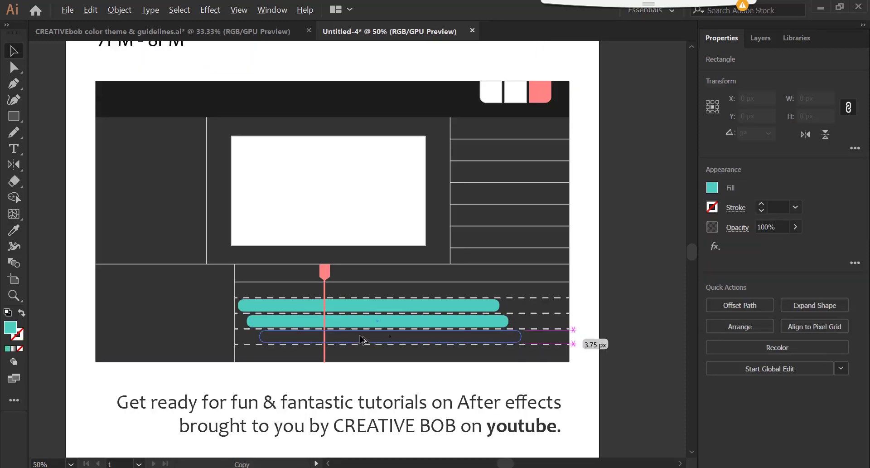
{"action": "key", "text": "ctrl+plus"}
{"action": "key", "text": "a"}
{"action": "key", "text": "ctrl+minus"}
{"action": "left_click_drag", "start_coordinate": [334, 326], "coordinate": [363, 326]}
{"action": "key", "text": "ctrl+minus"}
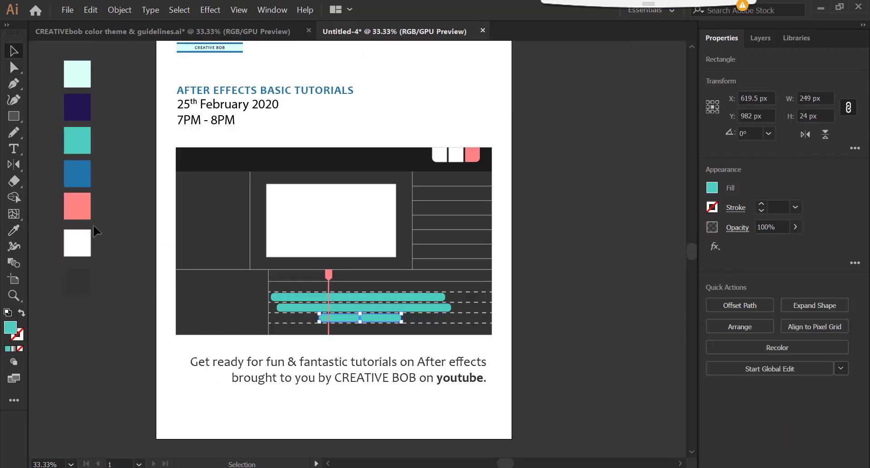
{"action": "left_click", "coordinate": [77, 173]}
{"action": "left_click", "coordinate": [119, 321]}
- Select and inspect the window buttons and the dark top bar
{"action": "left_click", "coordinate": [472, 154]}
{"action": "key", "text": "ctrl+plus"}
{"action": "key", "text": "ctrl+plus"}
{"action": "key", "text": "ctrl+plus"}
{"action": "left_click", "coordinate": [413, 174], "text": "shift"}
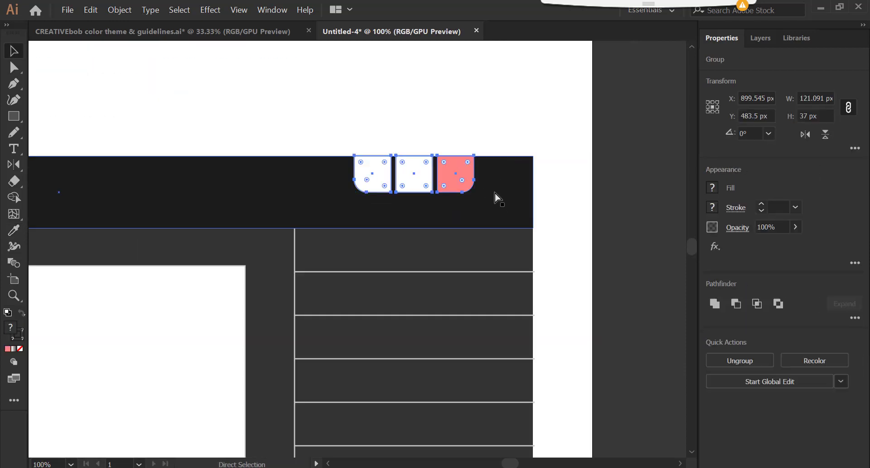
{"action": "left_click", "coordinate": [577, 287]}
{"action": "left_click", "coordinate": [517, 211]}
{"action": "left_click", "coordinate": [561, 249]}
- Draw a white box in the left panel and a long bar above the timeline rows
{"action": "key", "text": "ctrl+minus"}
{"action": "key", "text": "ctrl+minus"}
{"action": "key", "text": "d"}
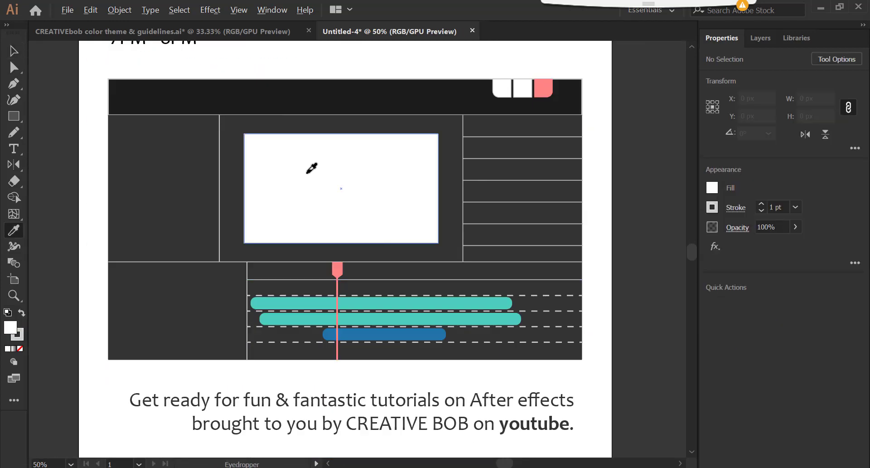
{"action": "key", "text": "m"}
{"action": "left_click_drag", "start_coordinate": [119, 125], "coordinate": [210, 159]}
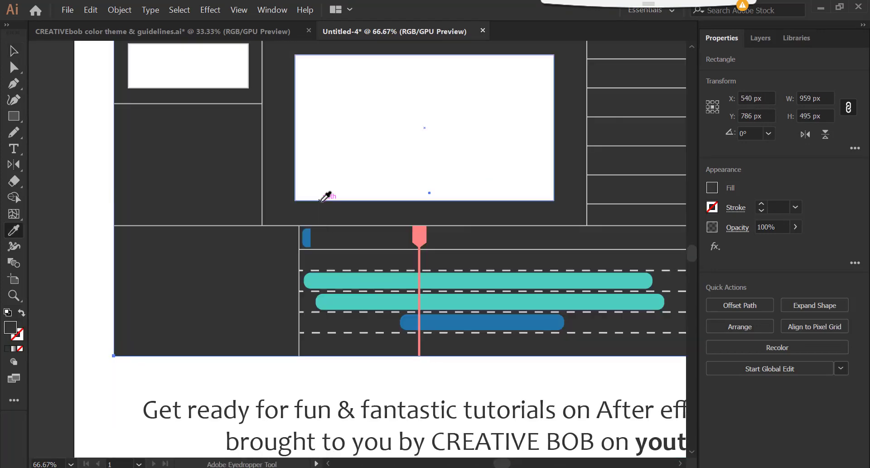
{"action": "left_click_drag", "start_coordinate": [311, 229], "coordinate": [557, 246]}
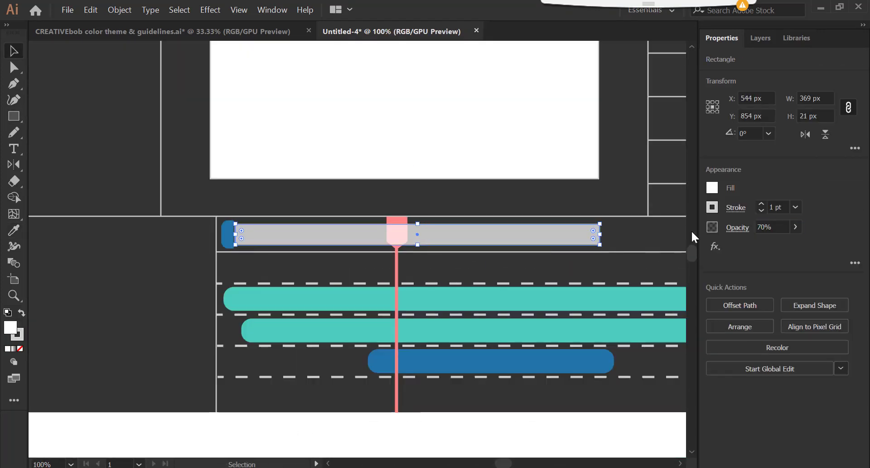
- Add a mirrored blue cap at the grey bar's right end via Transform > Reflect
{"action": "right_click", "coordinate": [223, 234]}
{"action": "left_click", "coordinate": [401, 282]}
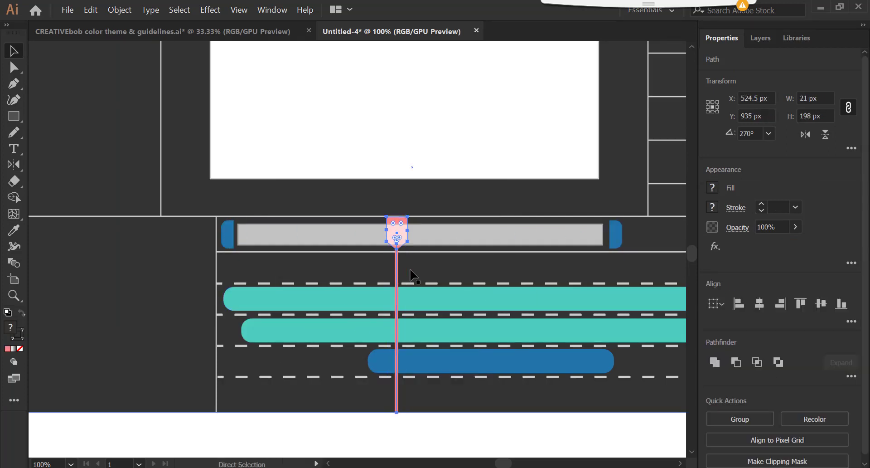
{"action": "left_click", "coordinate": [230, 417]}
{"action": "key", "text": "ctrl+minus"}
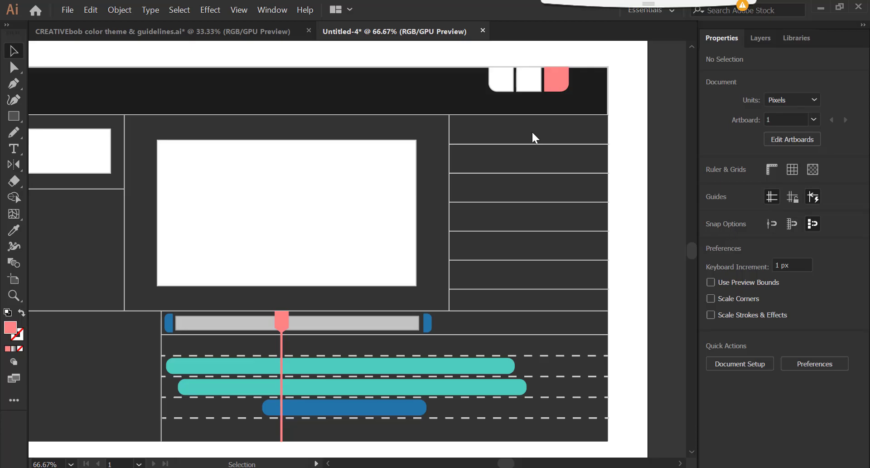
- Draw grouped placeholder text lines in the right panel and copy them into the rows below
{"action": "key", "text": "ctrl+plus"}
{"action": "key", "text": "backslash"}
{"action": "mouse_move", "coordinate": [435, 119]}
{"action": "left_mouse_down"}
{"action": "mouse_move", "coordinate": [524, 118]}
{"action": "mouse_move", "coordinate": [534, 137]}
{"action": "left_mouse_up"}
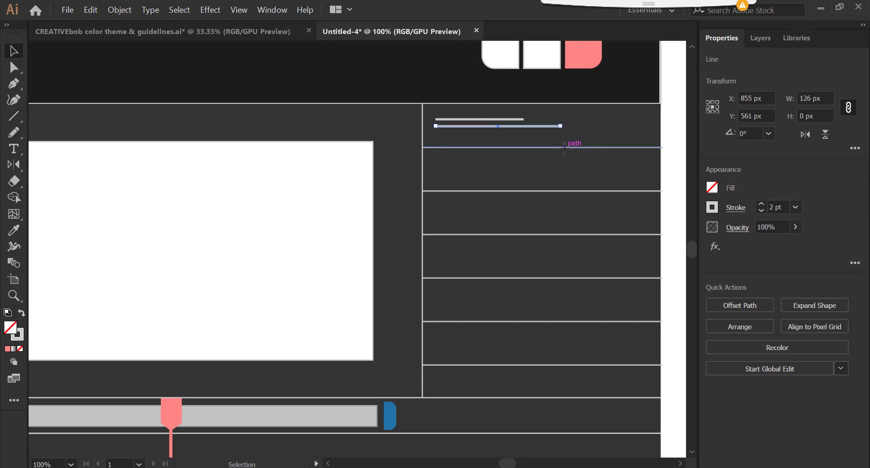
{"action": "key", "text": "v"}
{"action": "key", "text": "ctrl+g"}
{"action": "key", "text": "ctrl+d"}
{"action": "mouse_move", "coordinate": [467, 127]}
{"action": "left_mouse_down", "text": "alt"}
{"action": "mouse_move", "coordinate": [468, 175]}
{"action": "mouse_move", "coordinate": [455, 169]}
{"action": "left_mouse_up", "text": "alt"}
{"action": "key", "text": "ctrl+minus"}
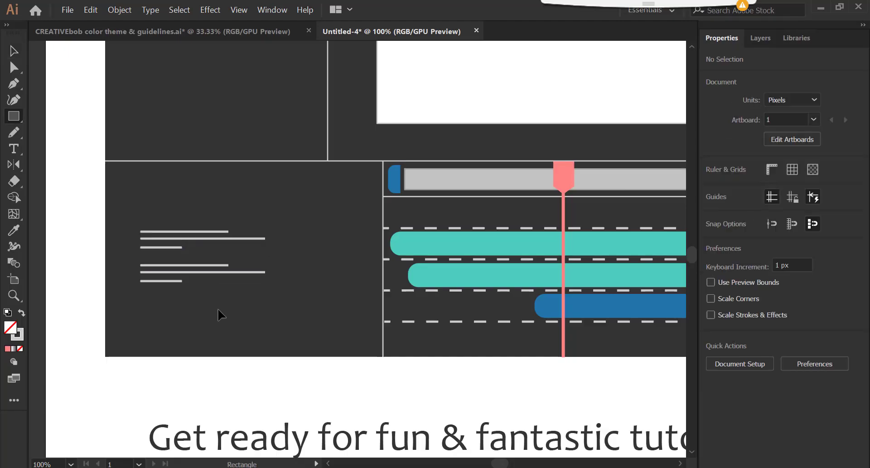
- Turn a small square into a diamond chevron and move it beside the text lines
{"action": "mouse_move", "coordinate": [213, 332]}
{"action": "left_mouse_down"}
{"action": "mouse_move", "coordinate": [257, 377]}
{"action": "mouse_move", "coordinate": [120, 239]}
{"action": "left_mouse_up"}
{"action": "key", "text": "v"}
{"action": "key", "text": "ctrl+plus"}
{"action": "key", "text": "ctrl+plus"}
{"action": "key", "text": "ctrl+plus"}
{"action": "left_click_drag", "start_coordinate": [62, 117], "coordinate": [136, 161], "text": "shift"}
{"action": "key", "text": "ctrl+1"}
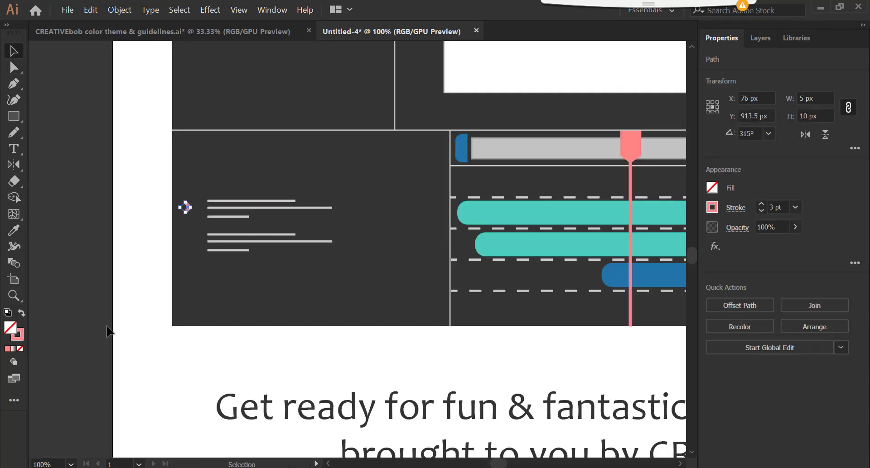
{"action": "left_click", "coordinate": [108, 331]}
- Copy a chevron into the dark bar and group them into a dropdown
{"action": "key", "text": "ctrl+minus"}
{"action": "key", "text": "ctrl+minus"}
{"action": "key", "text": "i"}
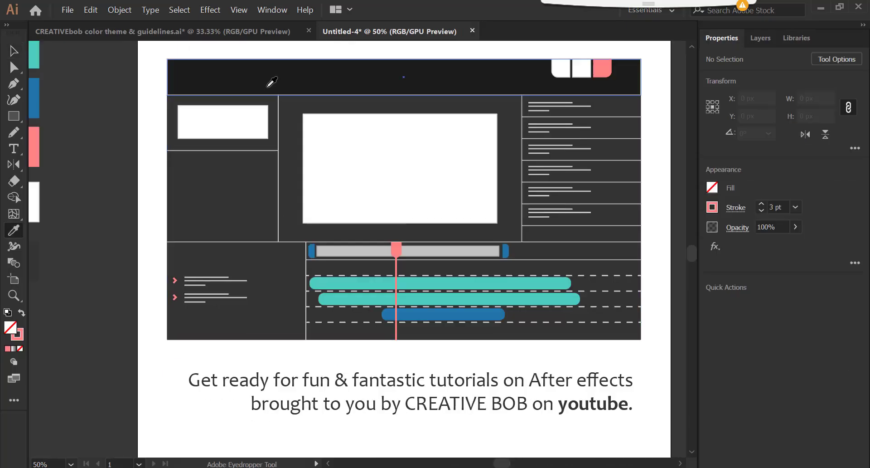
{"action": "key", "text": "ctrl+plus"}
{"action": "key", "text": "ctrl+plus"}
{"action": "key", "text": "v"}
{"action": "key", "text": "ctrl+plus"}
{"action": "mouse_move", "coordinate": [167, 330]}
{"action": "left_mouse_down", "text": "alt"}
{"action": "mouse_move", "coordinate": [381, 98]}
{"action": "mouse_move", "coordinate": [537, 94]}
{"action": "left_mouse_up", "text": "alt"}
{"action": "scroll", "coordinate": [380, 334], "scroll_direction": "up", "scroll_amount": 5}
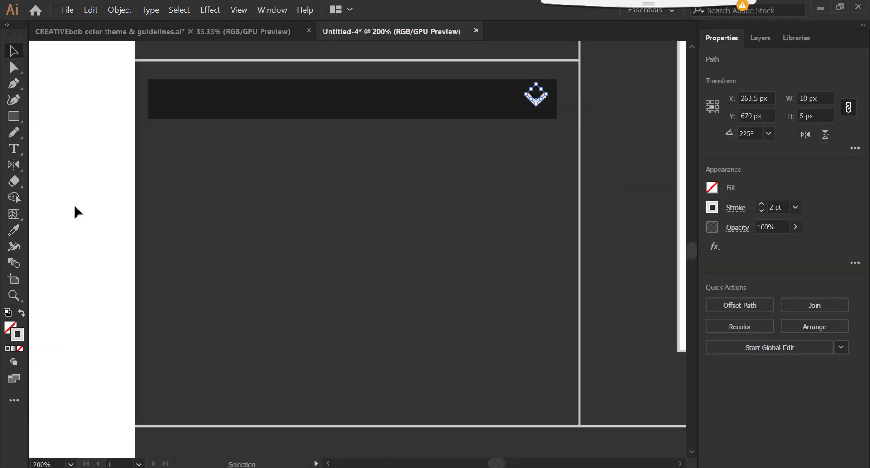
{"action": "left_click", "coordinate": [401, 110], "text": "shift"}
{"action": "key", "text": "ctrl+g"}
- Copy the dropdown bar into the lower-left panel and widen it leftward
{"action": "scroll", "coordinate": [369, 204], "scroll_direction": "down", "scroll_amount": 1}
{"action": "mouse_move", "coordinate": [308, 118]}
{"action": "left_mouse_down", "text": "alt"}
{"action": "mouse_move", "coordinate": [334, 396]}
{"action": "mouse_move", "coordinate": [392, 395]}
{"action": "left_mouse_up", "text": "alt"}
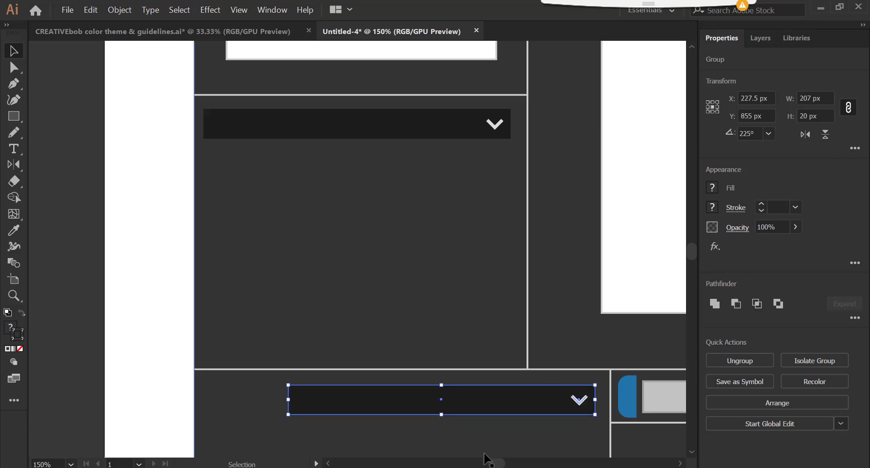
{"action": "key", "text": "a"}
{"action": "left_click_drag", "start_coordinate": [287, 400], "coordinate": [244, 400]}
{"action": "key", "text": "v"}
{"action": "left_click", "coordinate": [364, 442]}
{"action": "key", "text": "ctrl+minus"}
{"action": "key", "text": "ctrl+minus"}
{"action": "key", "text": "ctrl+minus"}
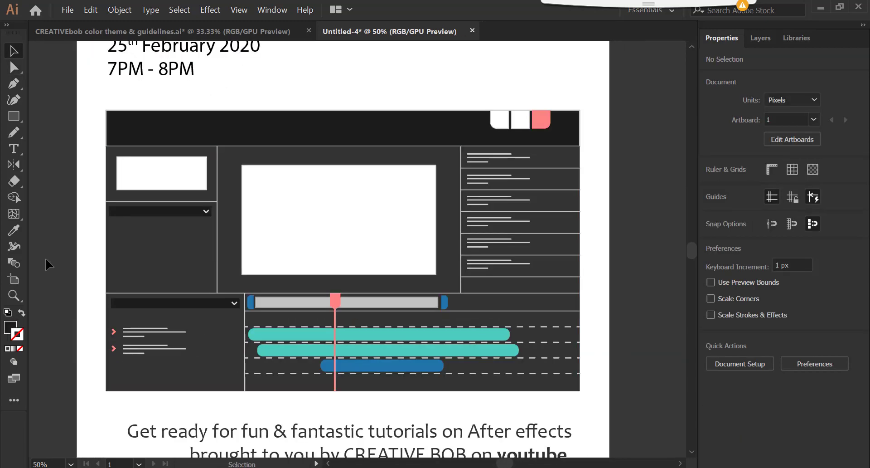
- Nudge the top bar into position and place a new text label at the left
{"action": "left_click_drag", "start_coordinate": [342, 134], "coordinate": [342, 146]}
{"action": "key", "text": "ctrl+shift+a"}
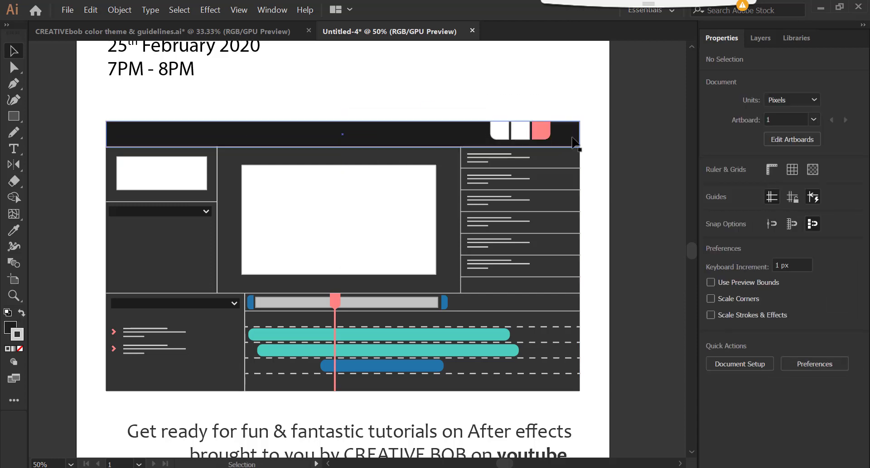
{"action": "left_click_drag", "start_coordinate": [574, 143], "coordinate": [573, 141]}
{"action": "key", "text": "ctrl+shift+a"}
{"action": "key", "text": "t"}
{"action": "left_click", "coordinate": [131, 127]}
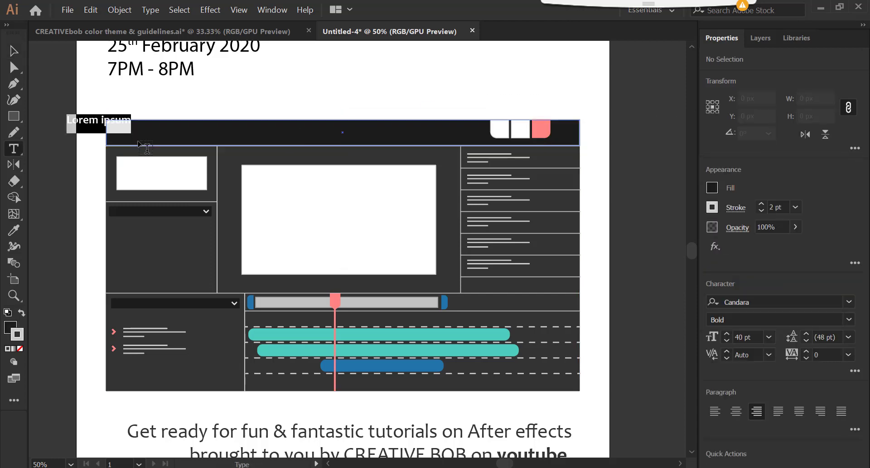
- Type the title 'AFTER' and move the whole mockup group lower and to the right
{"action": "type", "text": "AFTER"}
{"action": "key", "text": "Escape"}
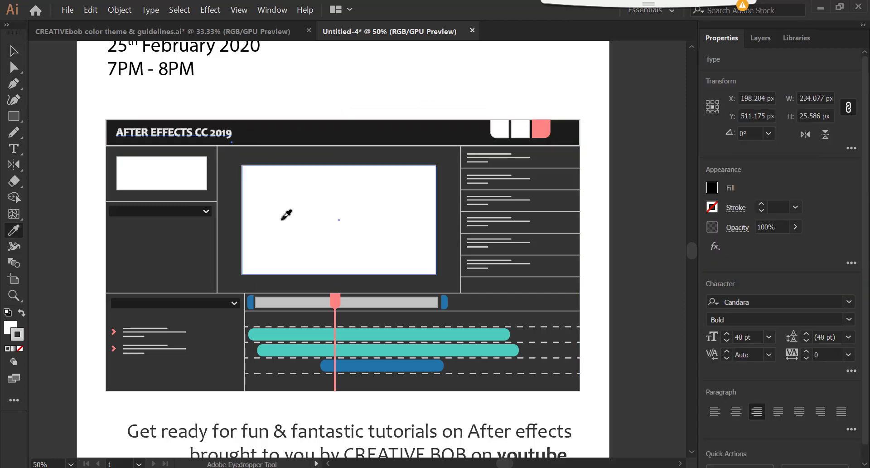
{"action": "left_click", "coordinate": [116, 132]}
{"action": "key", "text": "ctrl+minus"}
{"action": "left_click", "coordinate": [449, 346]}
{"action": "left_click", "coordinate": [354, 338]}
{"action": "left_click_drag", "start_coordinate": [352, 335], "coordinate": [379, 350]}
{"action": "left_click", "coordinate": [519, 366]}
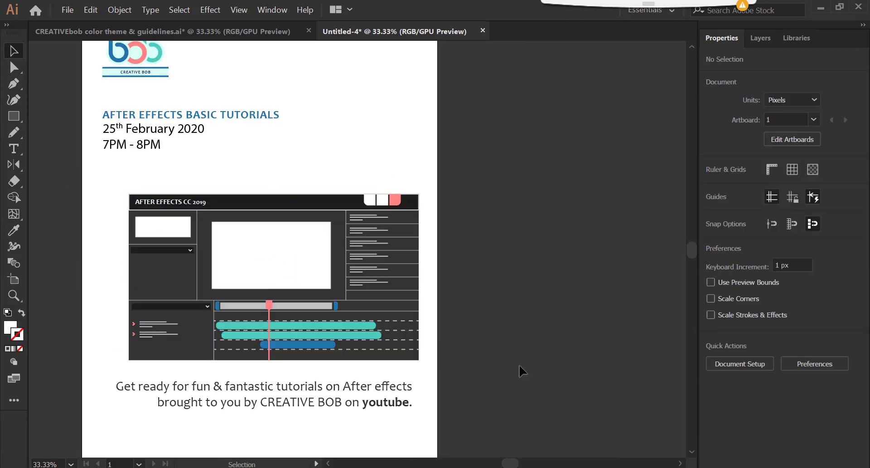
- Reshape a small rectangle into an arrow filled navy with a 2 pt outline
{"action": "key", "text": "m"}
{"action": "left_click_drag", "start_coordinate": [306, 103], "coordinate": [359, 152]}
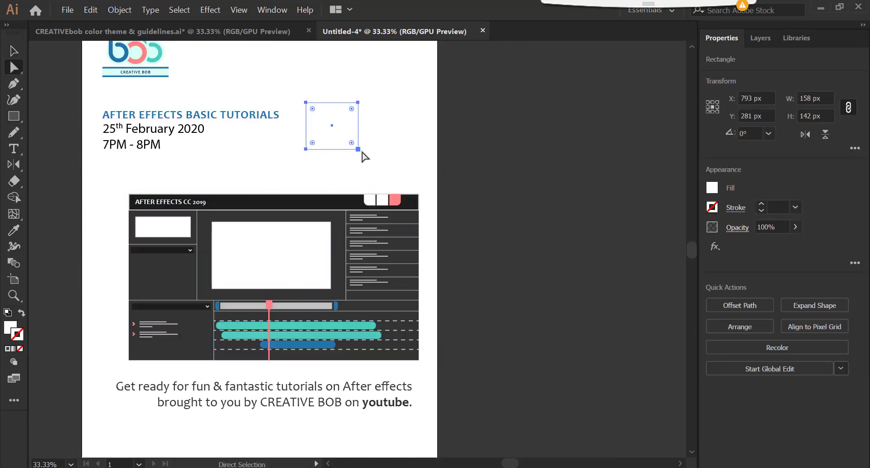
{"action": "key", "text": "a"}
{"action": "mouse_move", "coordinate": [358, 102]}
{"action": "left_mouse_down"}
{"action": "mouse_move", "coordinate": [353, 125]}
{"action": "mouse_move", "coordinate": [321, 146]}
{"action": "left_mouse_up"}
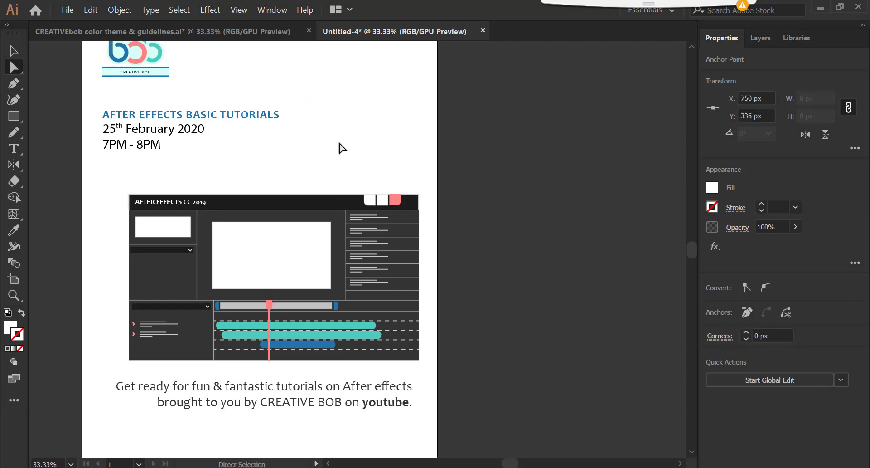
{"action": "left_click_drag", "start_coordinate": [228, 234], "coordinate": [359, 229]}
{"action": "key", "text": "i"}
{"action": "left_click", "coordinate": [134, 126]}
{"action": "key", "text": "F6"}
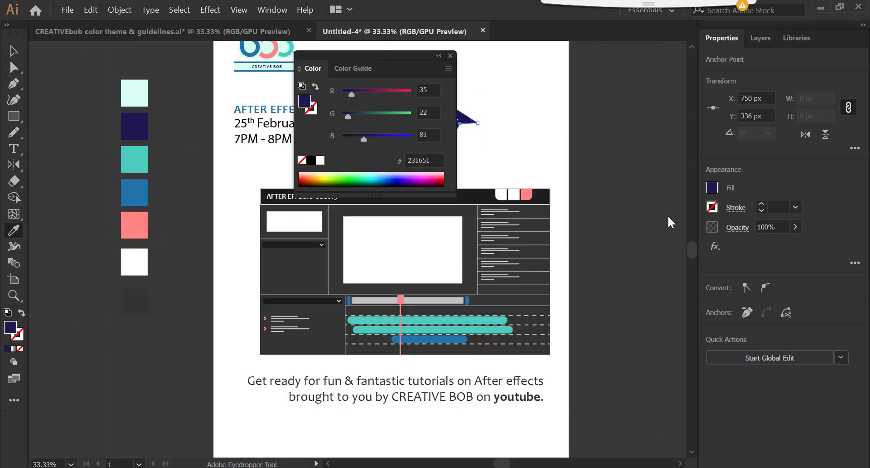
{"action": "left_click", "coordinate": [761, 203]}
- Move the arrow toward the mockup, expand it, and delete its inner anchor point
{"action": "key", "text": "v"}
{"action": "left_click", "coordinate": [462, 271]}
{"action": "left_click_drag", "start_coordinate": [463, 270], "coordinate": [451, 156]}
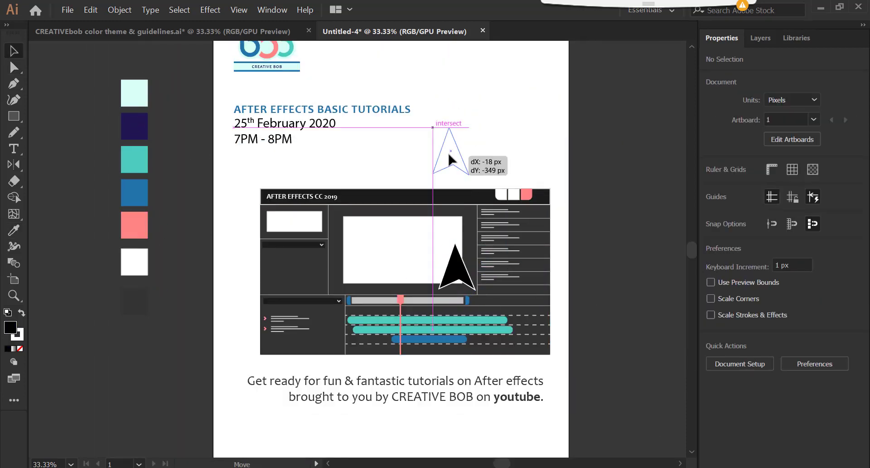
{"action": "left_click", "coordinate": [120, 10]}
{"action": "left_click", "coordinate": [358, 316]}
{"action": "scroll", "coordinate": [483, 154], "scroll_direction": "up", "scroll_amount": 3}
{"action": "key", "text": "a"}
{"action": "left_click", "coordinate": [400, 200]}
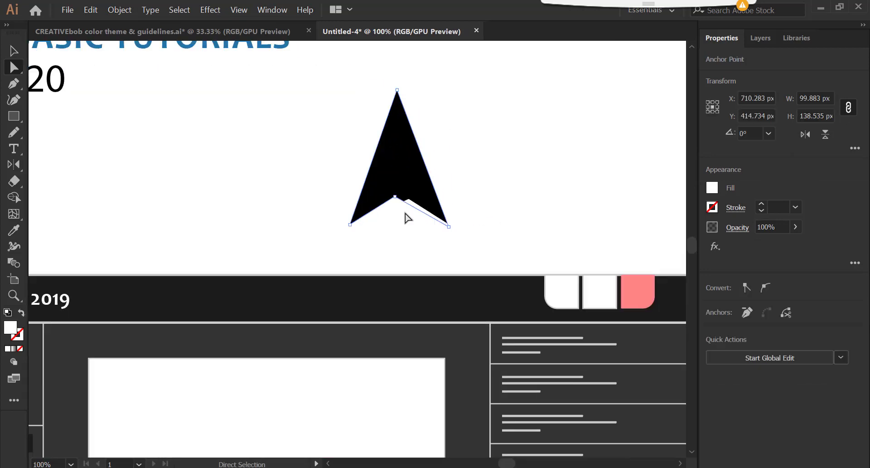
{"action": "scroll", "coordinate": [483, 195], "scroll_direction": "down", "scroll_amount": 3}
{"action": "key", "text": "Delete"}
- Place the arrow pointer over the mockup's preview window
{"action": "key", "text": "p"}
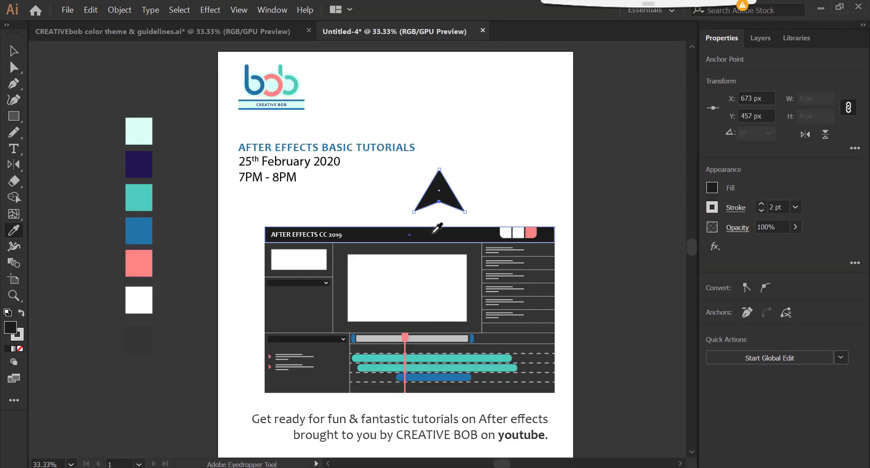
{"action": "key", "text": "ctrl+1"}
{"action": "mouse_move", "coordinate": [429, 182]}
{"action": "left_mouse_down"}
{"action": "mouse_move", "coordinate": [503, 330]}
{"action": "mouse_move", "coordinate": [503, 317]}
{"action": "left_mouse_up"}
{"action": "key", "text": "ctrl+minus"}
{"action": "key", "text": "ctrl+minus"}
{"action": "key", "text": "ctrl+minus"}
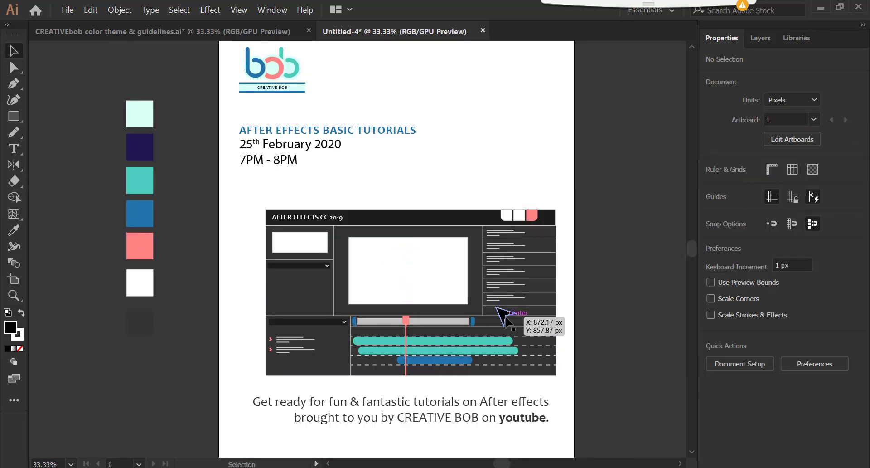
- Move the dark square to the top-right corner and save as 'intagram motion poster.ai'
{"action": "key", "text": "alt+Tab"}
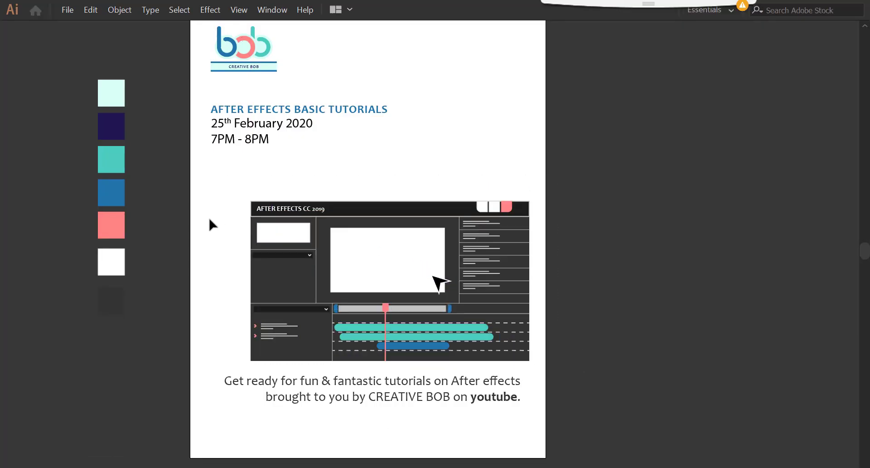
{"action": "left_click_drag", "start_coordinate": [522, 97], "coordinate": [535, 78]}
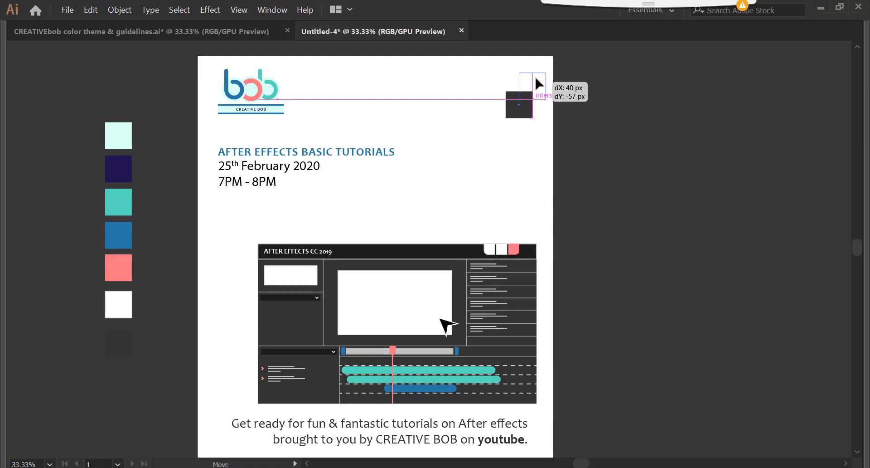
{"action": "key", "text": "Tab"}
{"action": "key", "text": "ctrl+s"}
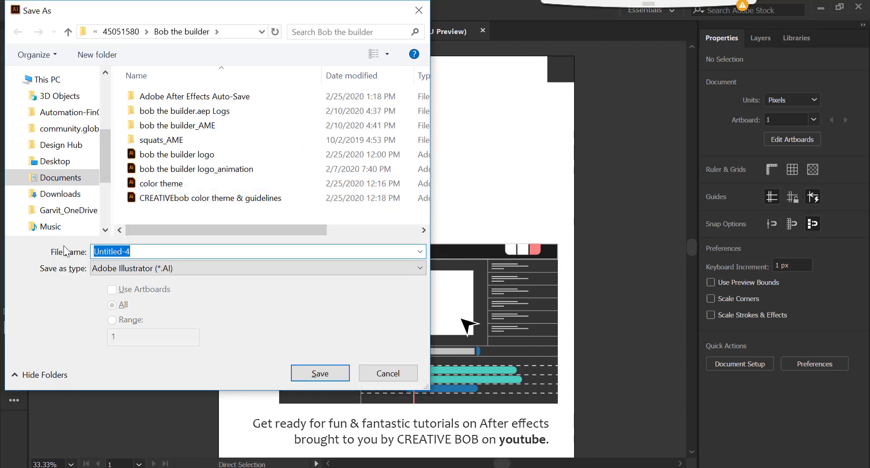
{"action": "type", "text": "poster"}
{"action": "key", "text": "Return"}
{"action": "key", "text": "Return"}
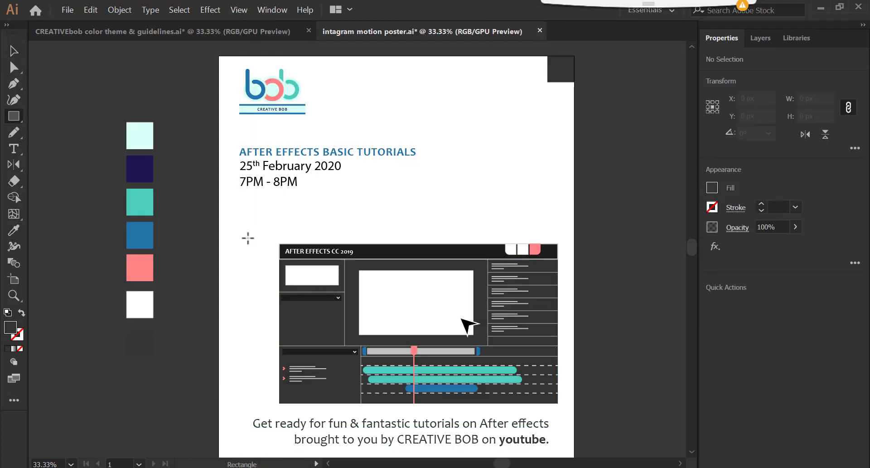
- Move a small dark square down onto the poster
{"action": "mouse_move", "coordinate": [265, 266]}
{"action": "left_mouse_down"}
{"action": "mouse_move", "coordinate": [254, 256]}
{"action": "mouse_move", "coordinate": [261, 297]}
{"action": "left_mouse_up"}
{"action": "key", "text": "ctrl+1"}
{"action": "key", "text": "backslash"}
- Draw a vertical shadow line beside the dark square tile
{"action": "mouse_move", "coordinate": [358, 176]}
{"action": "left_mouse_down"}
{"action": "mouse_move", "coordinate": [358, 253]}
{"action": "mouse_move", "coordinate": [281, 253]}
{"action": "left_mouse_up"}
{"action": "key", "text": "ctrl+minus"}
{"action": "key", "text": "v"}
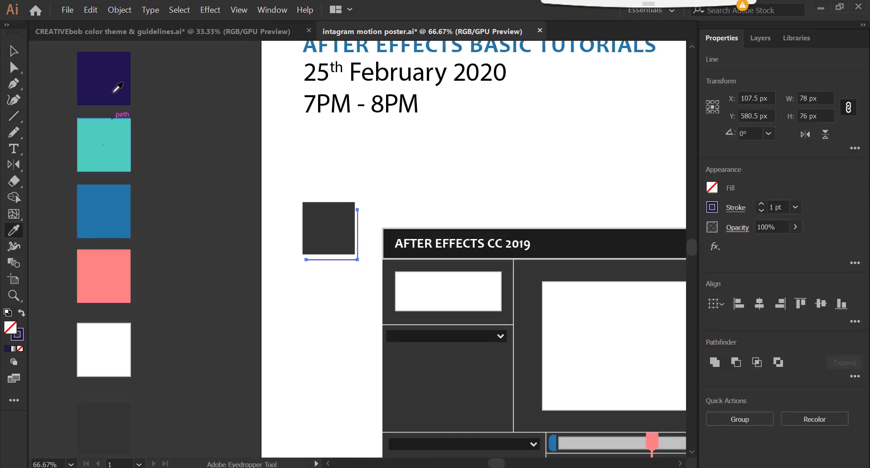
{"action": "left_click", "coordinate": [249, 284]}
- Paste a copy of the arrow pointer into the square, shrunk and centred
{"action": "left_click", "coordinate": [358, 227]}
{"action": "left_click", "coordinate": [337, 289]}
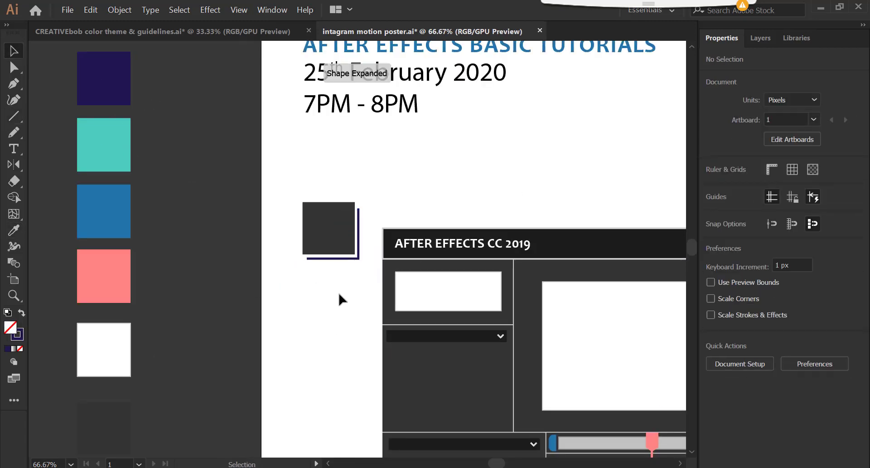
{"action": "key", "text": "ctrl+minus"}
{"action": "key", "text": "ctrl+v"}
{"action": "key", "text": "ctrl+plus"}
{"action": "key", "text": "ctrl+plus"}
{"action": "key", "text": "ctrl+plus"}
{"action": "left_click_drag", "start_coordinate": [357, 213], "coordinate": [335, 235]}
{"action": "key", "text": "ctrl+minus"}
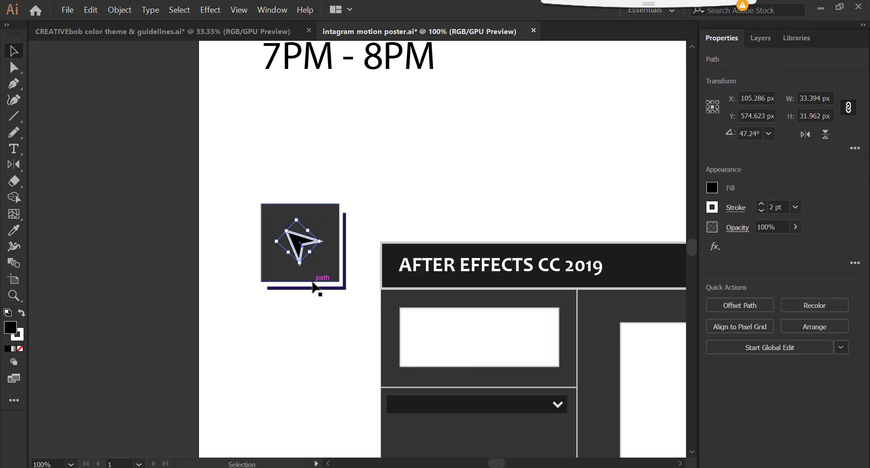
- Duplicate the arrow icon tile downward and to the right into a set of tiles
{"action": "key", "text": "ctrl+minus"}
{"action": "left_click", "coordinate": [235, 225]}
{"action": "key", "text": "ctrl+d"}
{"action": "key", "text": "a"}
{"action": "mouse_move", "coordinate": [287, 247]}
{"action": "left_mouse_down"}
{"action": "mouse_move", "coordinate": [288, 327]}
{"action": "mouse_move", "coordinate": [297, 199]}
{"action": "left_mouse_up"}
{"action": "key", "text": "ctrl+minus"}
{"action": "key", "text": "v"}
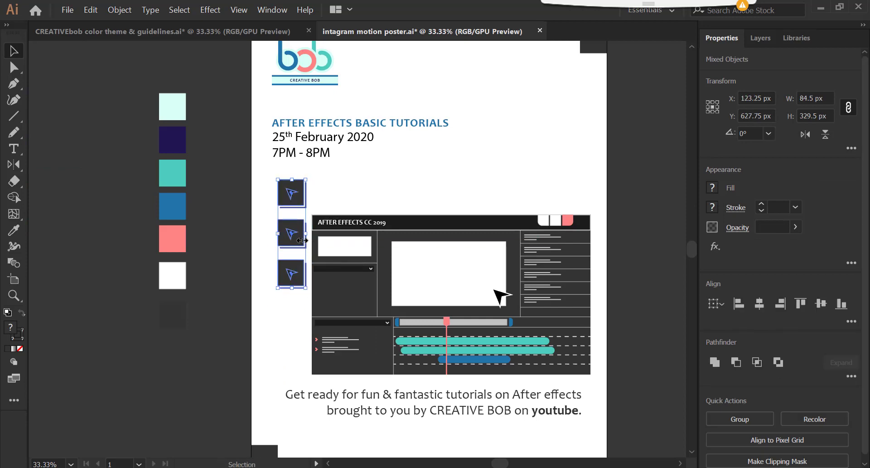
{"action": "left_click_drag", "start_coordinate": [303, 240], "coordinate": [339, 199]}
- Place a text label in a tile for the T icon
{"action": "left_click", "coordinate": [453, 173]}
{"action": "key", "text": "t"}
{"action": "left_click", "coordinate": [479, 152]}
{"action": "key", "text": "Escape"}
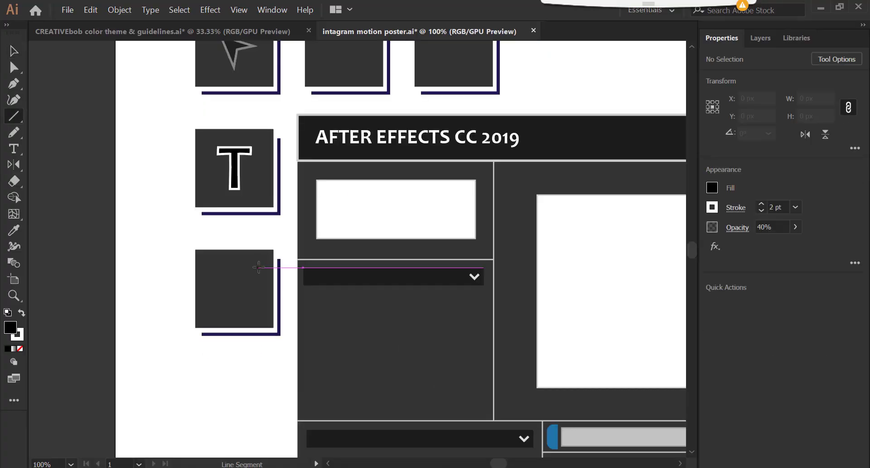
- Draw a diagonal white line, a white square and a three-sided triangle in the lower tiles
{"action": "left_click_drag", "start_coordinate": [259, 267], "coordinate": [215, 312]}
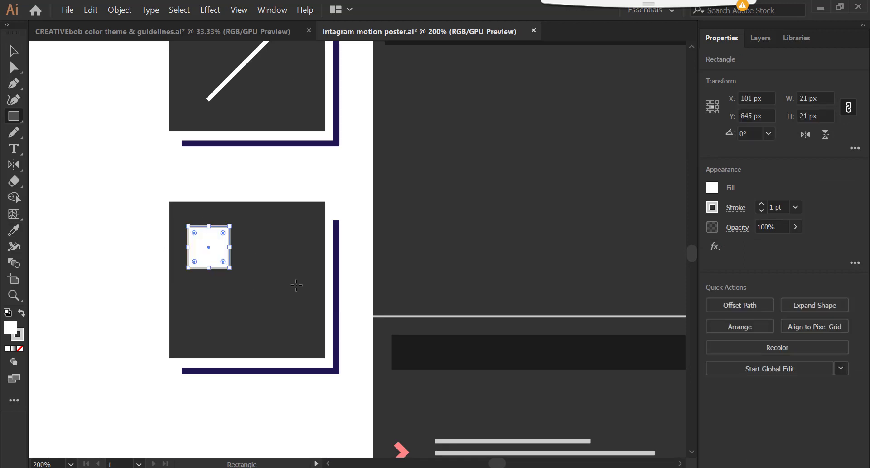
{"action": "left_click_drag", "start_coordinate": [14, 116], "coordinate": [54, 157]}
{"action": "mouse_move", "coordinate": [188, 298]}
{"action": "left_mouse_down"}
{"action": "mouse_move", "coordinate": [202, 320]}
{"action": "mouse_move", "coordinate": [230, 335]}
{"action": "left_mouse_up"}
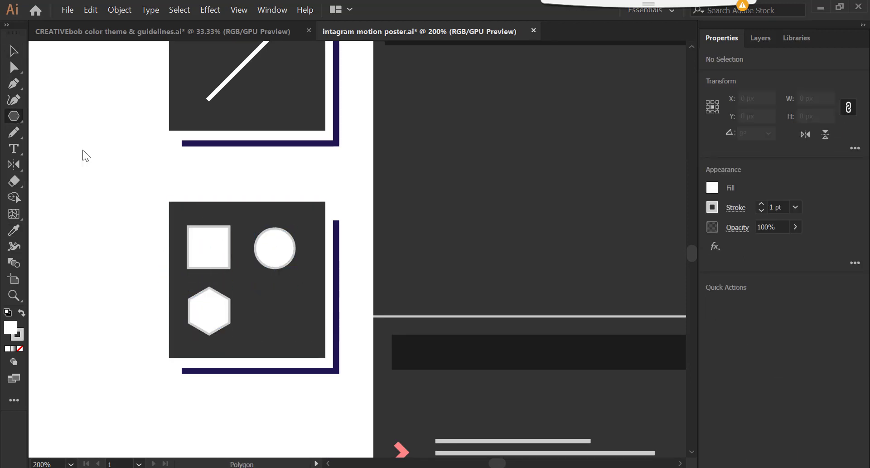
{"action": "left_click", "coordinate": [71, 158]}
{"action": "key", "text": "Return"}
{"action": "key", "text": "v"}
{"action": "left_click_drag", "start_coordinate": [297, 329], "coordinate": [296, 327]}
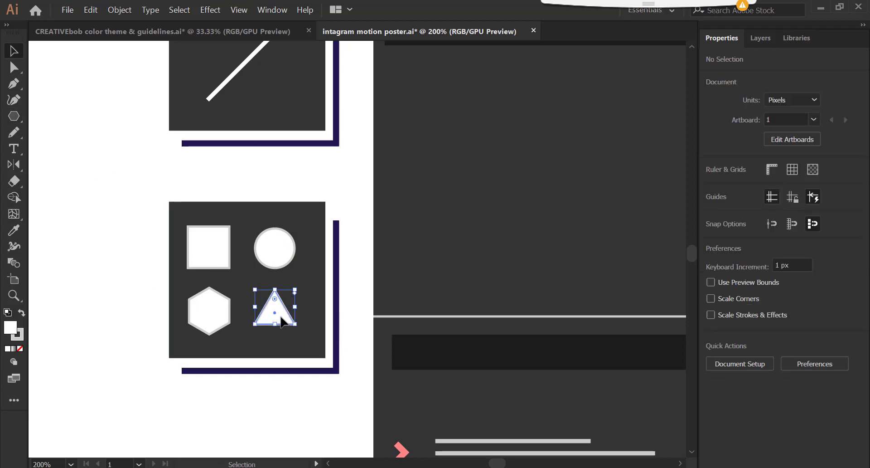
{"action": "key", "text": "ctrl+minus"}
{"action": "key", "text": "ctrl+minus"}
{"action": "key", "text": "ctrl+minus"}
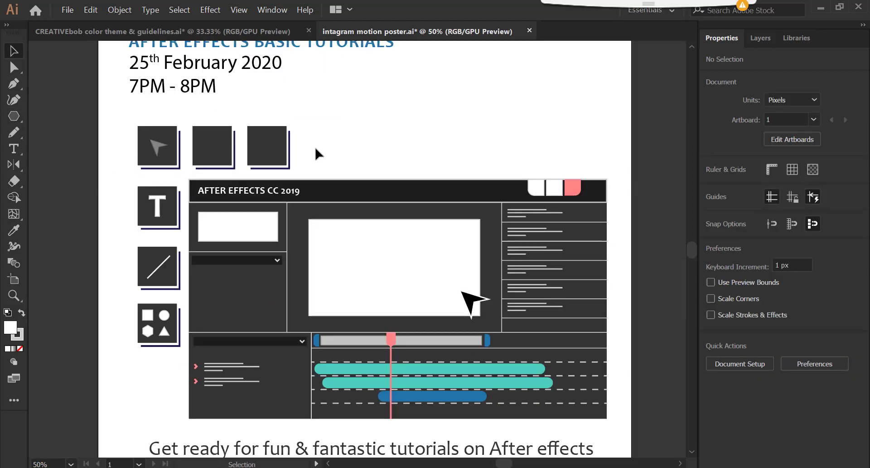
{"action": "key", "text": "ctrl+plus"}
{"action": "key", "text": "ctrl+plus"}
{"action": "key", "text": "ctrl+plus"}
- Draw three horizontal text-line icons in the second tile and align them
{"action": "left_click_drag", "start_coordinate": [194, 144], "coordinate": [255, 143]}
{"action": "left_click_drag", "start_coordinate": [197, 161], "coordinate": [216, 158]}
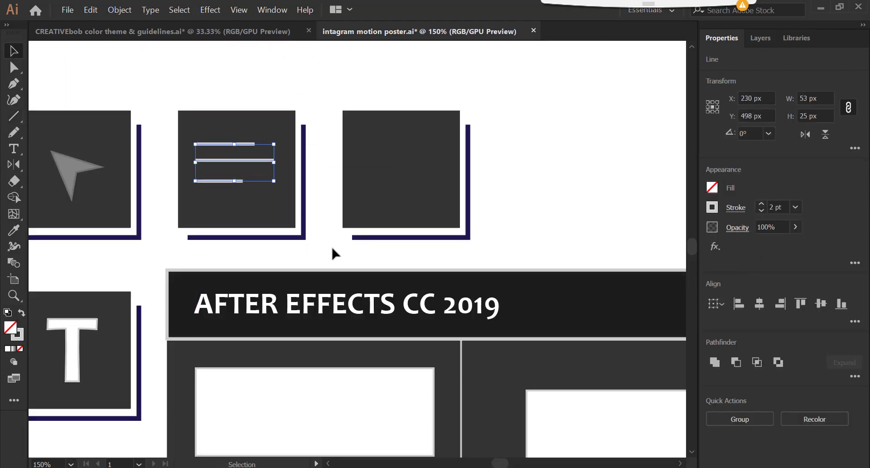
{"action": "left_click", "coordinate": [815, 306]}
{"action": "left_click_drag", "start_coordinate": [229, 189], "coordinate": [229, 187]}
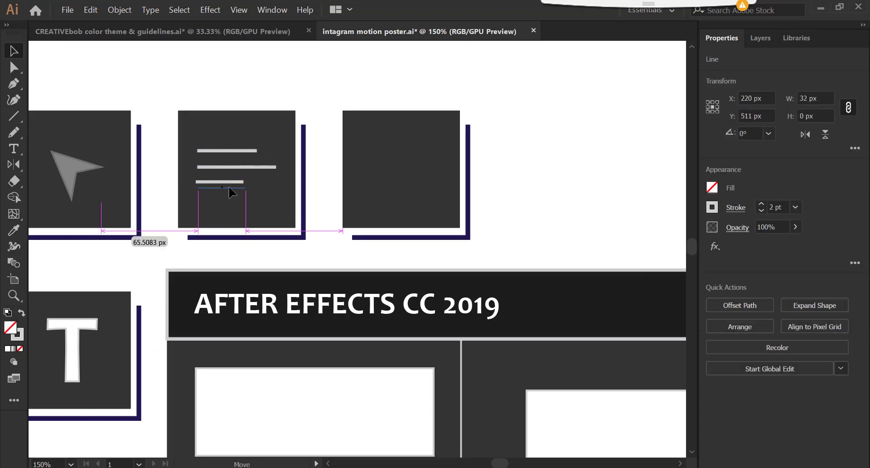
{"action": "left_click_drag", "start_coordinate": [281, 193], "coordinate": [193, 145]}
{"action": "left_click", "coordinate": [856, 321]}
{"action": "left_click", "coordinate": [227, 188], "text": "shift"}
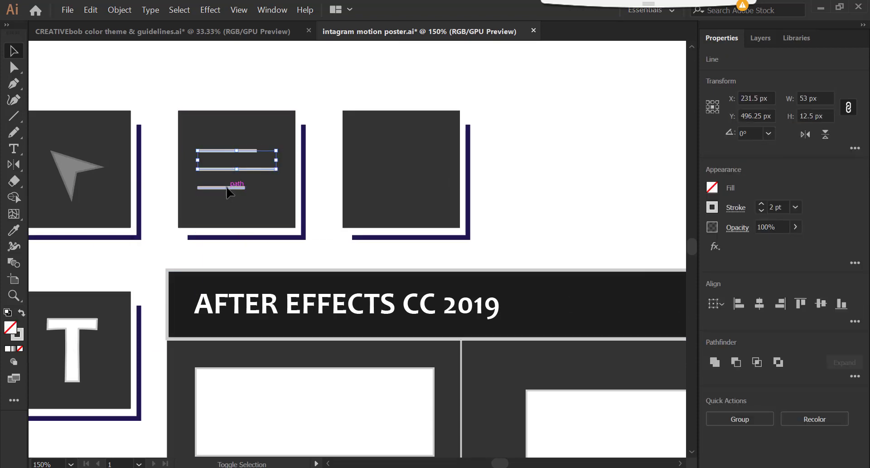
- Duplicate the line tile to the right and fill all eight icon tiles teal
{"action": "left_click_drag", "start_coordinate": [397, 199], "coordinate": [582, 200]}
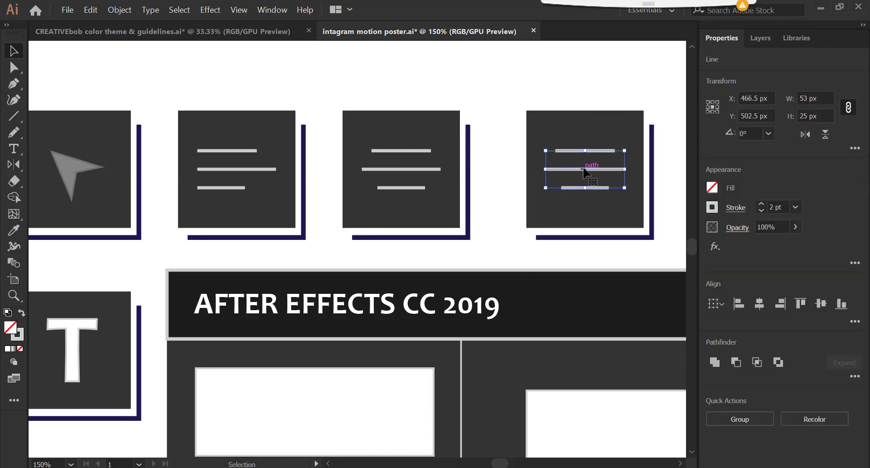
{"action": "left_click", "coordinate": [222, 189]}
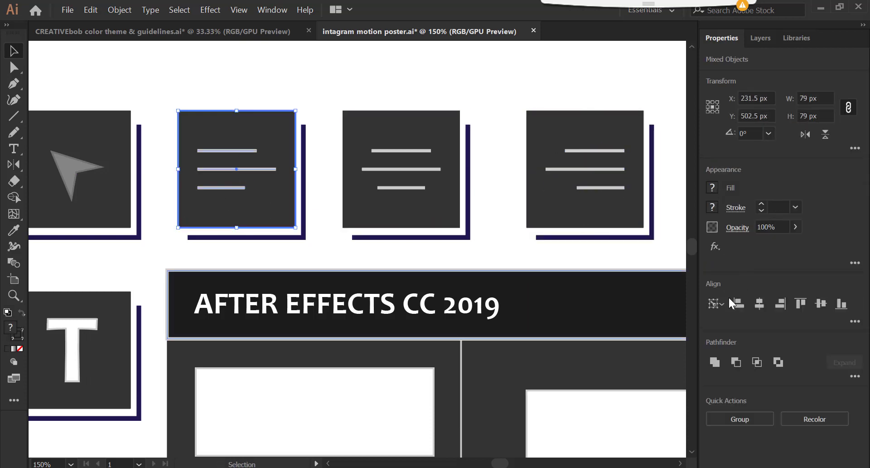
{"action": "left_click", "coordinate": [237, 195], "text": "shift"}
{"action": "key", "text": "ctrl+0"}
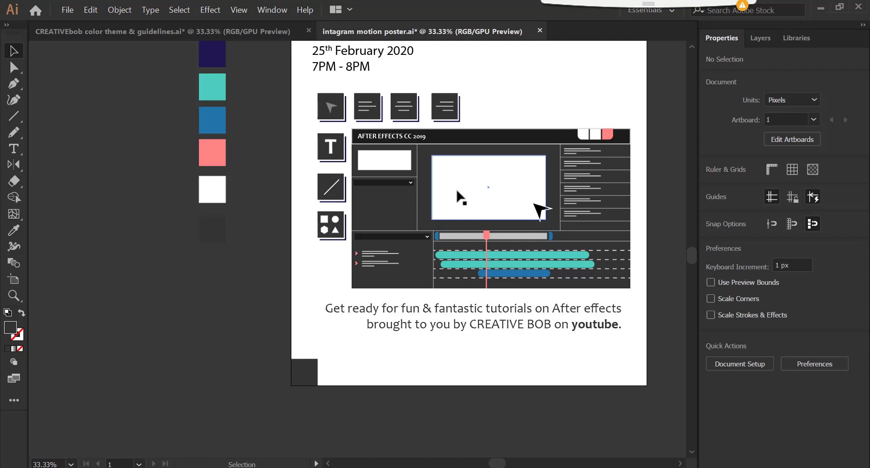
{"action": "left_click", "coordinate": [343, 231]}
{"action": "key", "text": "i"}
{"action": "left_click", "coordinate": [212, 120]}
- Delete the superscript 'th' from the date text
{"action": "scroll", "coordinate": [220, 121], "scroll_direction": "up", "scroll_amount": 2}
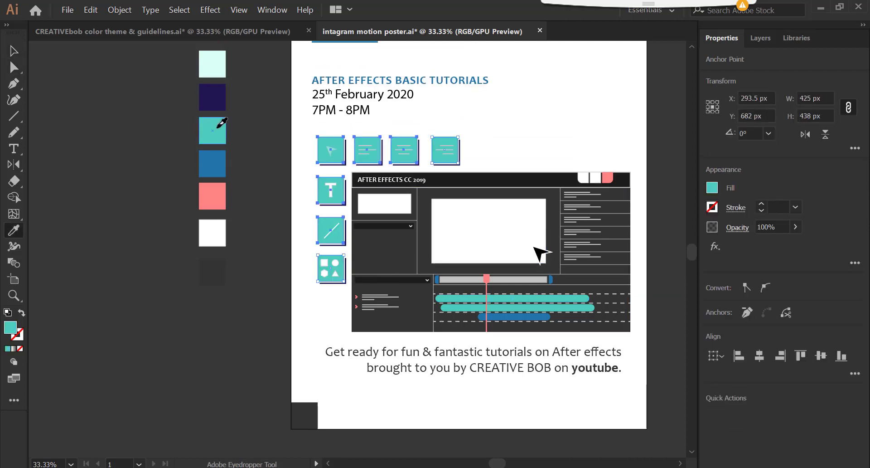
{"action": "key", "text": "v"}
{"action": "left_click", "coordinate": [295, 129]}
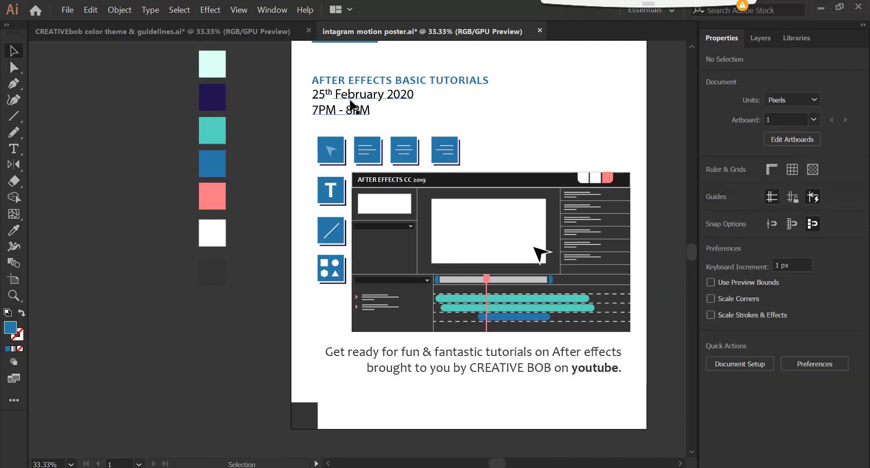
{"action": "double_click", "coordinate": [368, 109]}
{"action": "key", "text": "BackSpace"}
{"action": "key", "text": "BackSpace"}
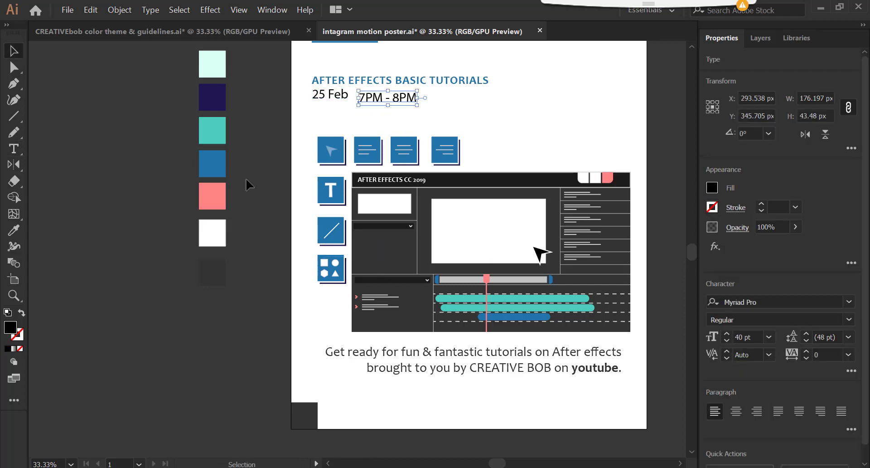
- Draw a bar behind the date and time text
{"action": "left_click", "coordinate": [245, 179]}
{"action": "key", "text": "m"}
{"action": "left_click_drag", "start_coordinate": [312, 94], "coordinate": [457, 117]}
{"action": "key", "text": "ctrl+shift+bracketleft"}
{"action": "left_click", "coordinate": [380, 103]}
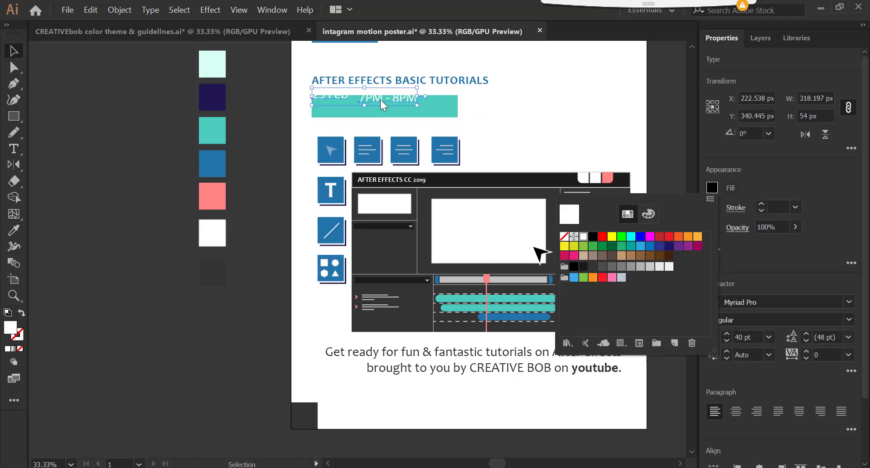
- Retype the date as '25 Feb | 7PM - 8PM' and fill its bar coral pink
{"action": "left_click", "coordinate": [670, 246]}
{"action": "triple_click", "coordinate": [363, 105]}
{"action": "type", "text": "25 Feb | 7P"}
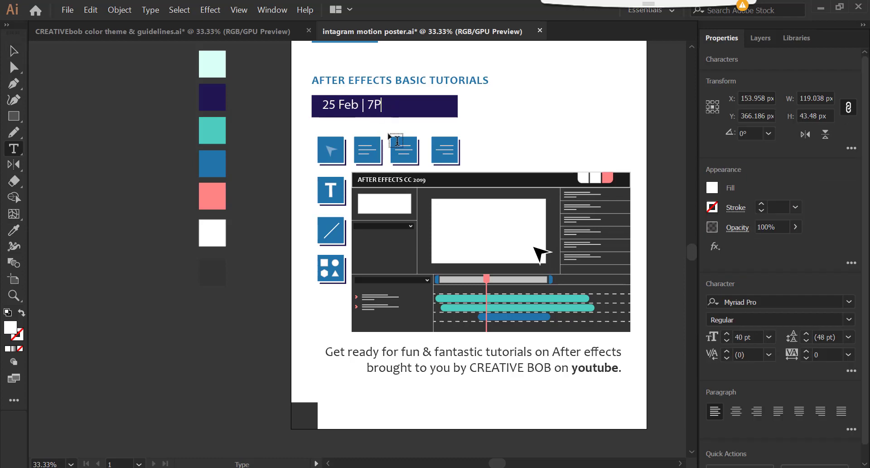
{"action": "key", "text": "Escape"}
{"action": "left_click_drag", "start_coordinate": [488, 120], "coordinate": [399, 132]}
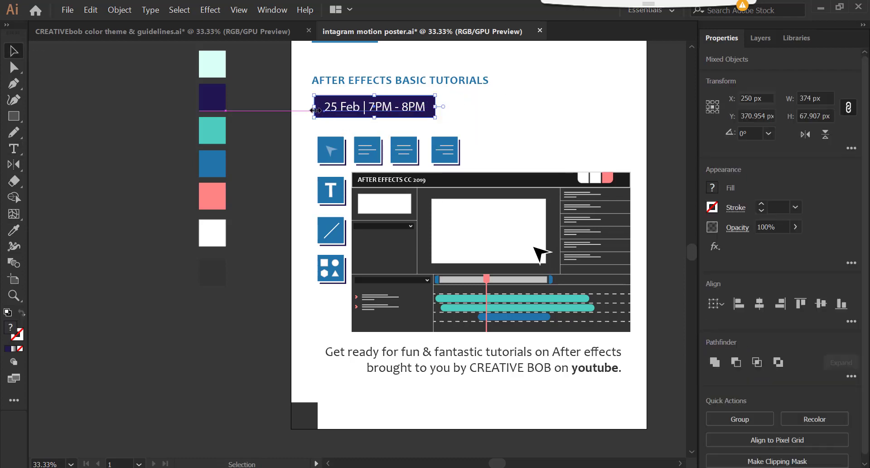
{"action": "left_click", "coordinate": [263, 132]}
{"action": "left_click", "coordinate": [317, 114]}
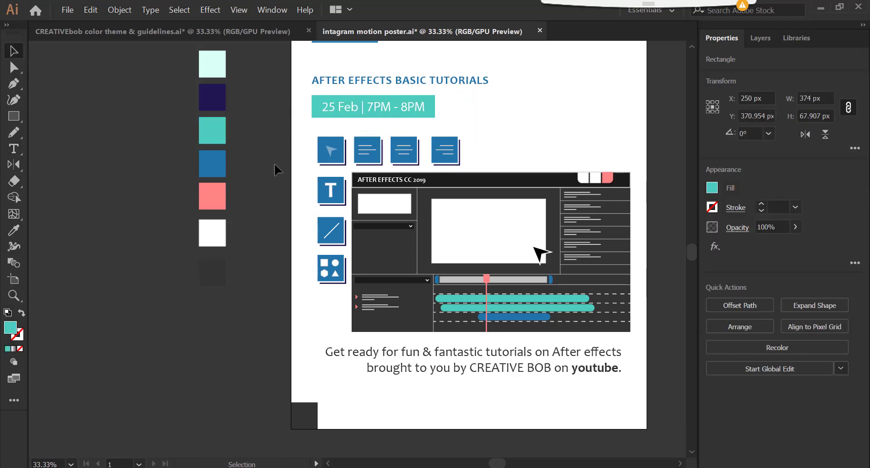
{"action": "key", "text": "ctrl+z"}
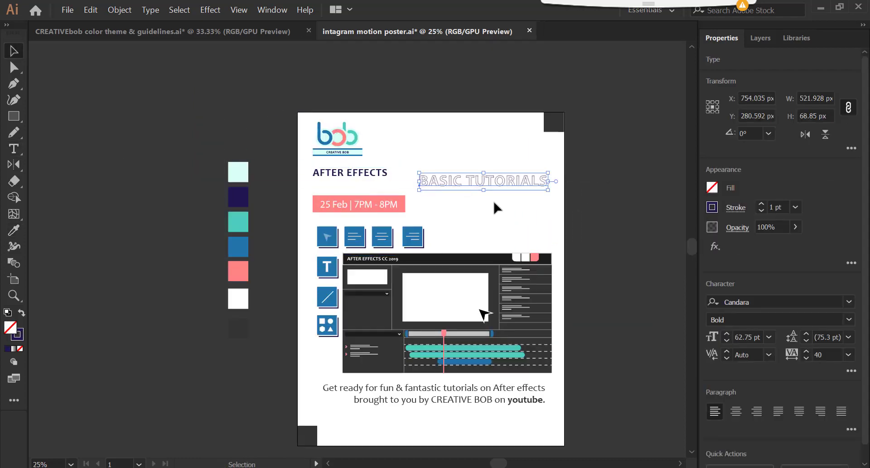
- Move BASIC TUTORIALS beneath the AFTER EFFECTS heading
{"action": "left_click_drag", "start_coordinate": [442, 182], "coordinate": [336, 191]}
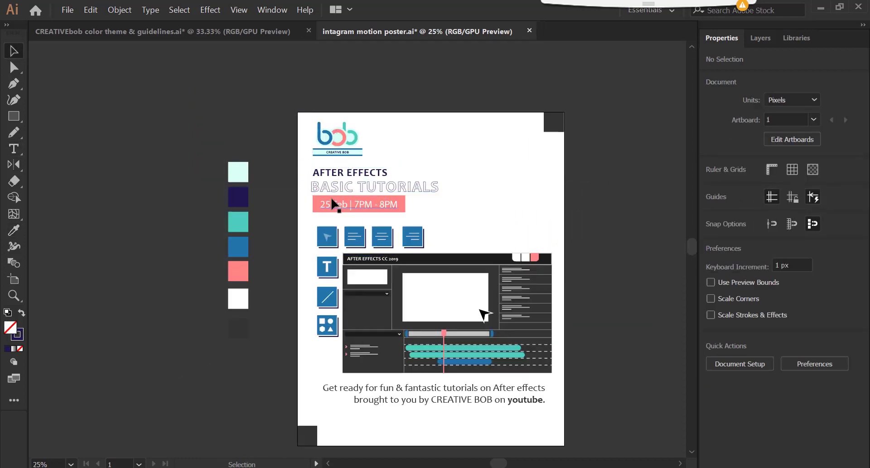
{"action": "left_click", "coordinate": [349, 173], "text": "shift"}
{"action": "key", "text": "ctrl+plus"}
{"action": "key", "text": "ctrl+plus"}
{"action": "key", "text": "ctrl+plus"}
{"action": "key", "text": "ctrl+plus"}
{"action": "left_click", "coordinate": [534, 355]}
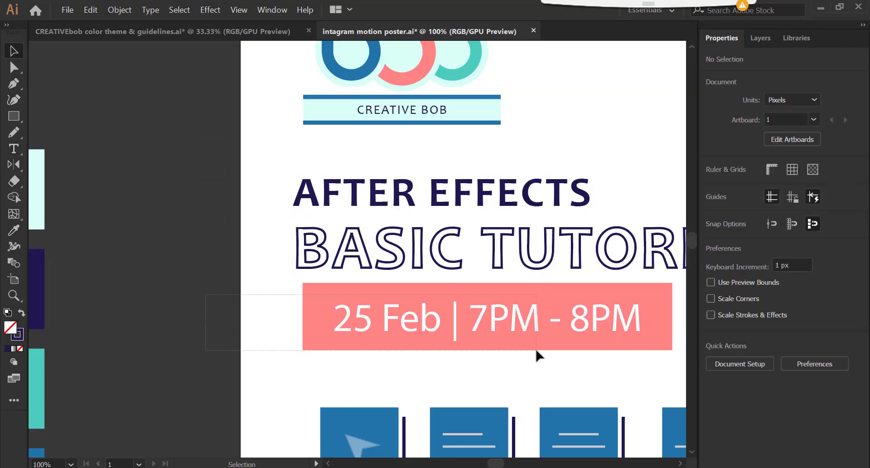
{"action": "key", "text": "ctrl+minus"}
- Group the icons with the window mockup, scale the group smaller and move it up
{"action": "key", "text": "ctrl+minus"}
{"action": "left_click", "coordinate": [333, 226]}
{"action": "key", "text": "ctrl+shift+a"}
{"action": "scroll", "coordinate": [326, 224], "scroll_direction": "down", "scroll_amount": 5}
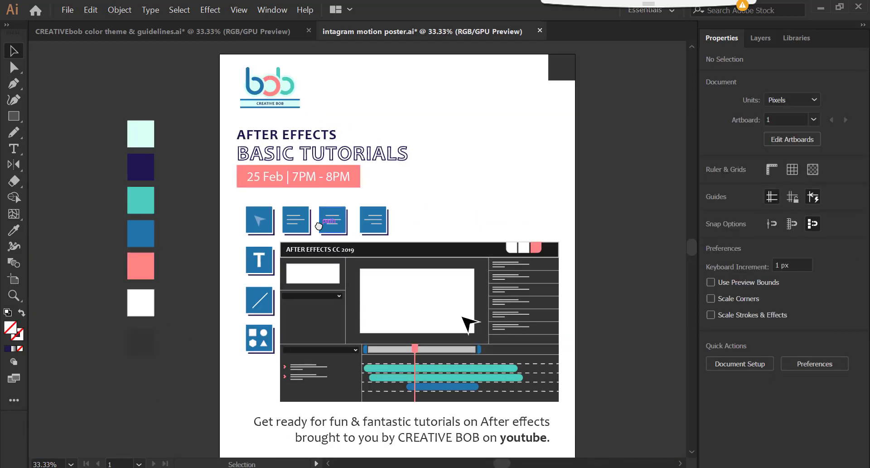
{"action": "key", "text": "ctrl+minus"}
{"action": "key", "text": "ctrl+r"}
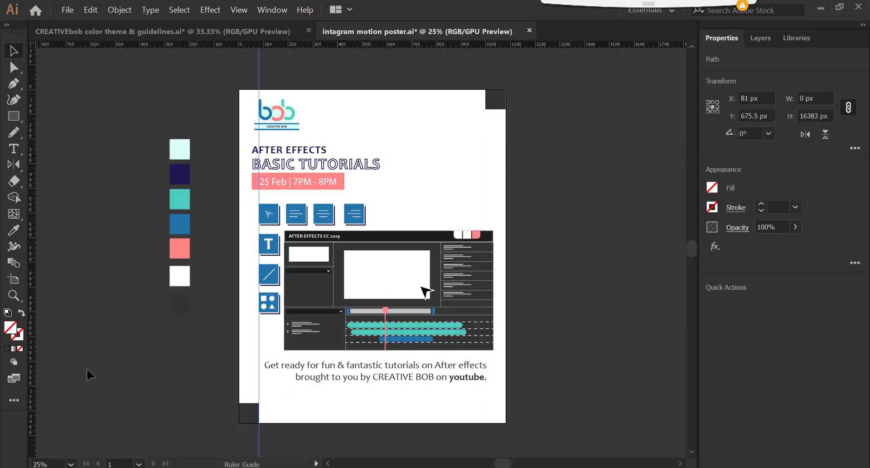
{"action": "key", "text": "ctrl+g"}
{"action": "left_click_drag", "start_coordinate": [493, 350], "coordinate": [458, 335]}
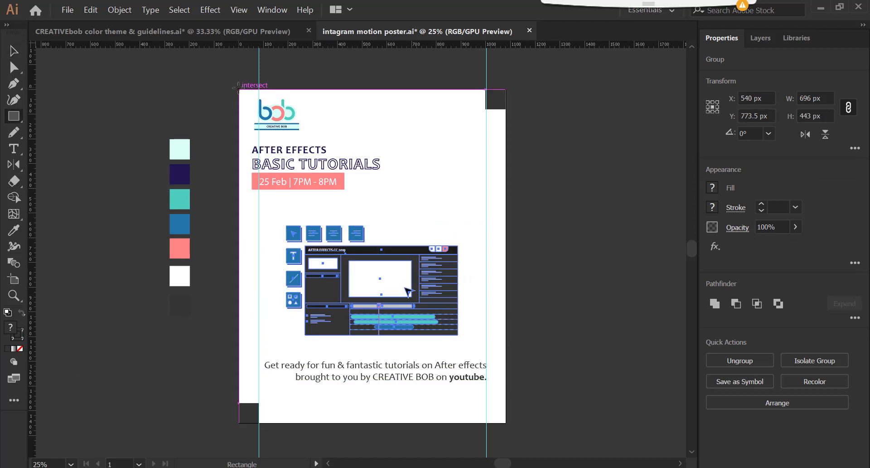
{"action": "left_click_drag", "start_coordinate": [426, 267], "coordinate": [426, 255]}
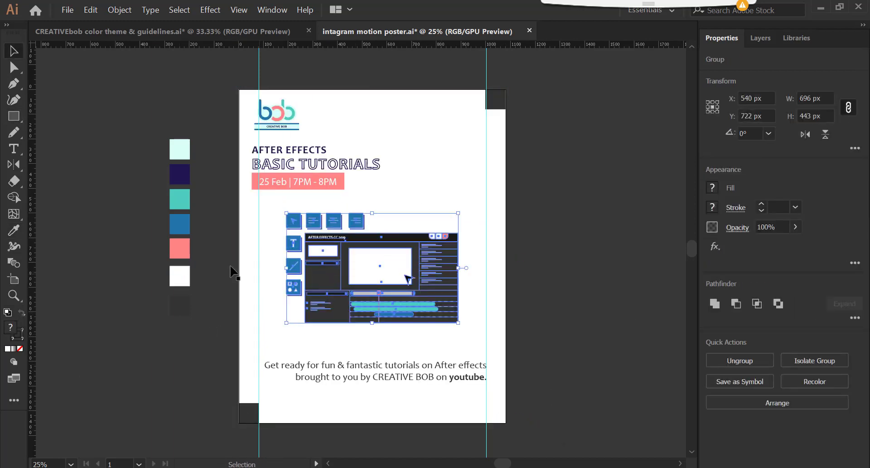
{"action": "key", "text": "ctrl+shift+a"}
- Paint a teal freehand blob, send it behind the mockup and set 30% opacity
{"action": "key", "text": "b"}
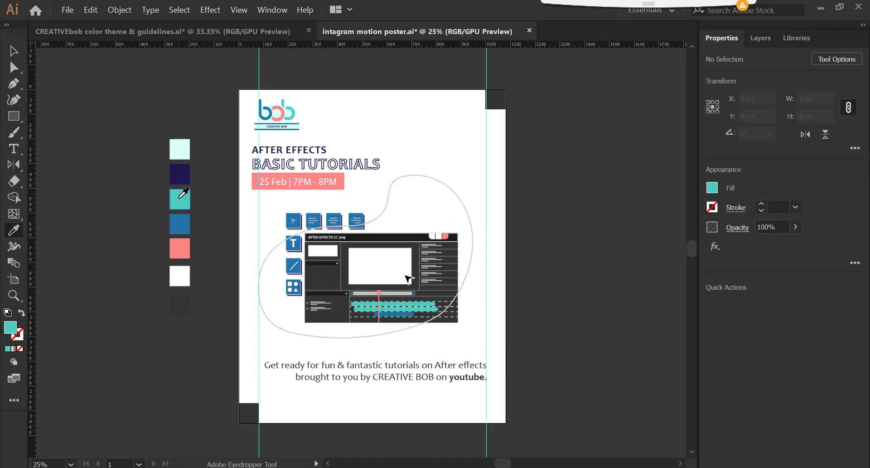
{"action": "left_click", "coordinate": [390, 182], "text": "ctrl"}
{"action": "left_click", "coordinate": [180, 199]}
{"action": "key", "text": "ctrl+bracketleft"}
{"action": "left_click", "coordinate": [771, 226]}
{"action": "type", "text": "30"}
{"action": "left_click", "coordinate": [144, 350]}
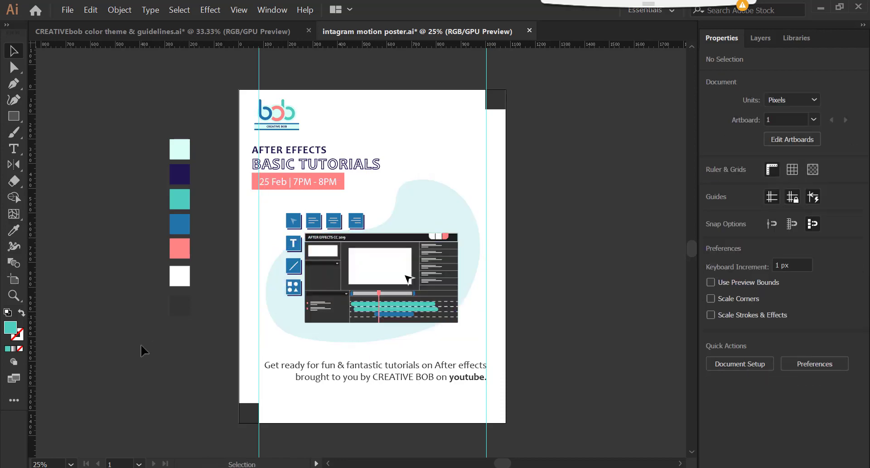
- Reposition the blob behind the mockup and enlarge the After Effects window mockup
{"action": "key", "text": "a"}
{"action": "left_click", "coordinate": [292, 336]}
{"action": "scroll", "coordinate": [293, 336], "scroll_direction": "up", "scroll_amount": 2}
{"action": "left_click_drag", "start_coordinate": [289, 341], "coordinate": [290, 345]}
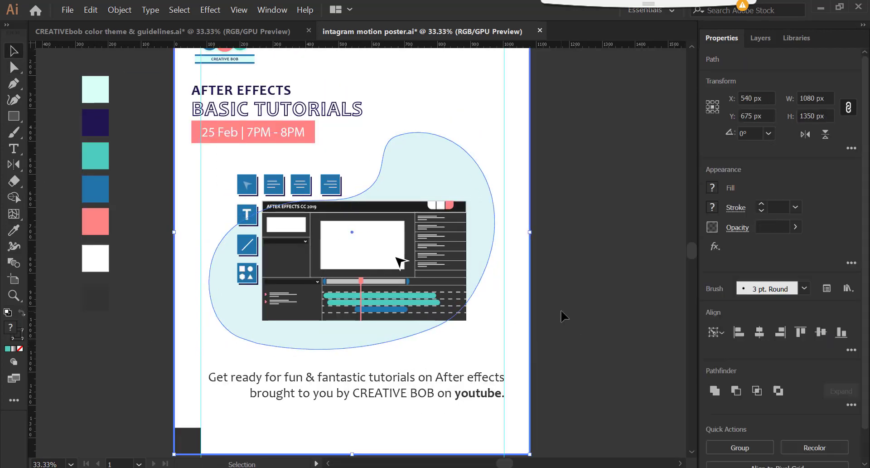
{"action": "left_click_drag", "start_coordinate": [486, 329], "coordinate": [509, 347]}
- Shift the logo and body text, then centre the headings and date bar higher up
{"action": "key", "text": "ctrl+minus"}
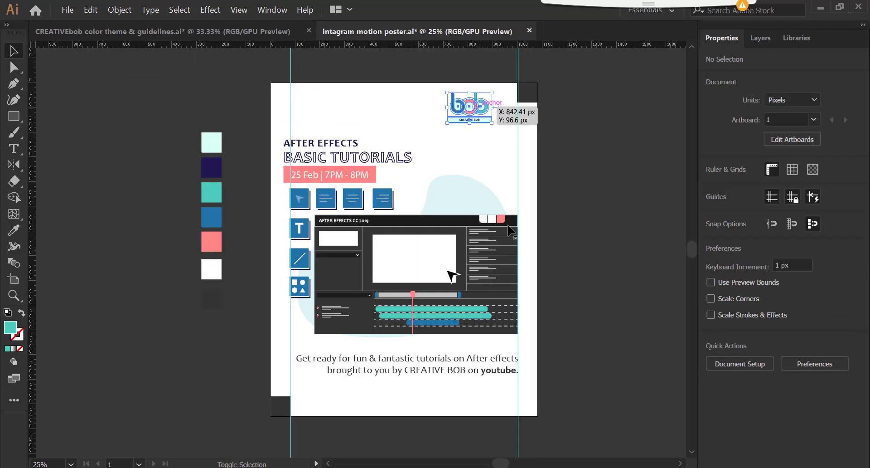
{"action": "left_click_drag", "start_coordinate": [323, 110], "coordinate": [483, 111]}
{"action": "left_click_drag", "start_coordinate": [449, 358], "coordinate": [449, 350]}
{"action": "left_click_drag", "start_coordinate": [263, 127], "coordinate": [329, 178]}
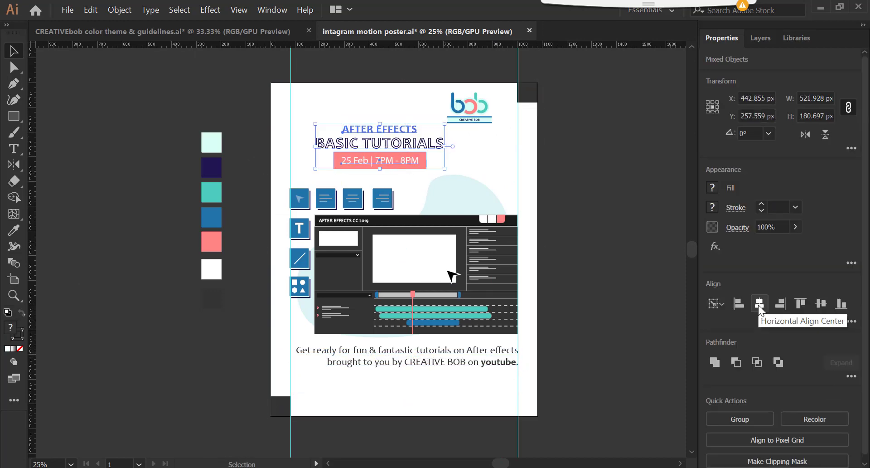
{"action": "left_click", "coordinate": [755, 303]}
{"action": "mouse_move", "coordinate": [478, 154]}
{"action": "left_mouse_down"}
{"action": "mouse_move", "coordinate": [479, 143]}
{"action": "mouse_move", "coordinate": [426, 140]}
{"action": "left_mouse_up"}
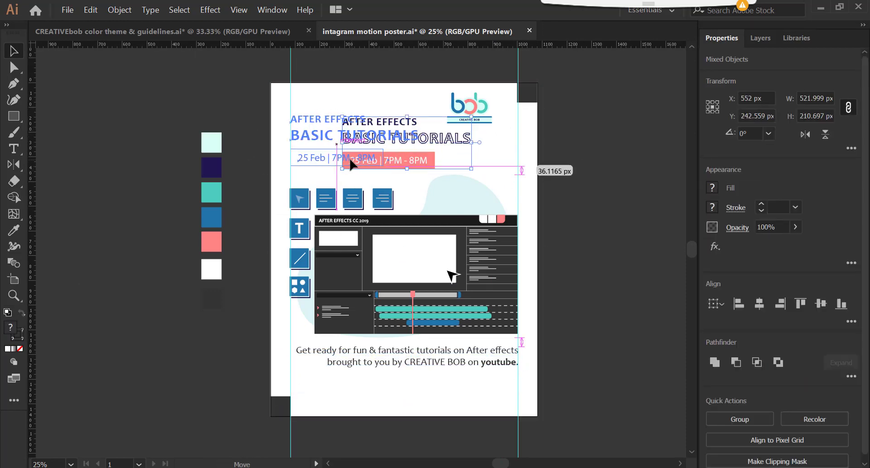
{"action": "left_click", "coordinate": [611, 165]}
- Delete the bob logo's underline bar, leaving just its letters
{"action": "left_click_drag", "start_coordinate": [484, 109], "coordinate": [510, 111]}
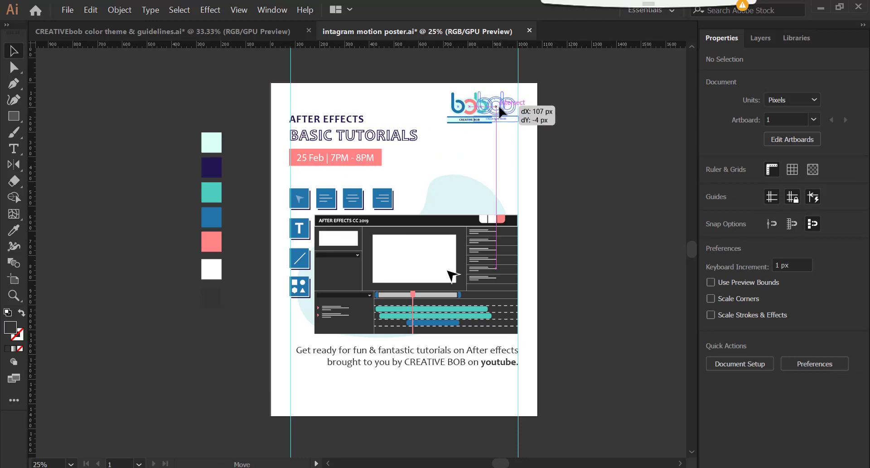
{"action": "double_click", "coordinate": [499, 109]}
{"action": "scroll", "coordinate": [501, 130], "scroll_direction": "up", "scroll_amount": 3}
{"action": "key", "text": "a"}
{"action": "left_click", "coordinate": [453, 107]}
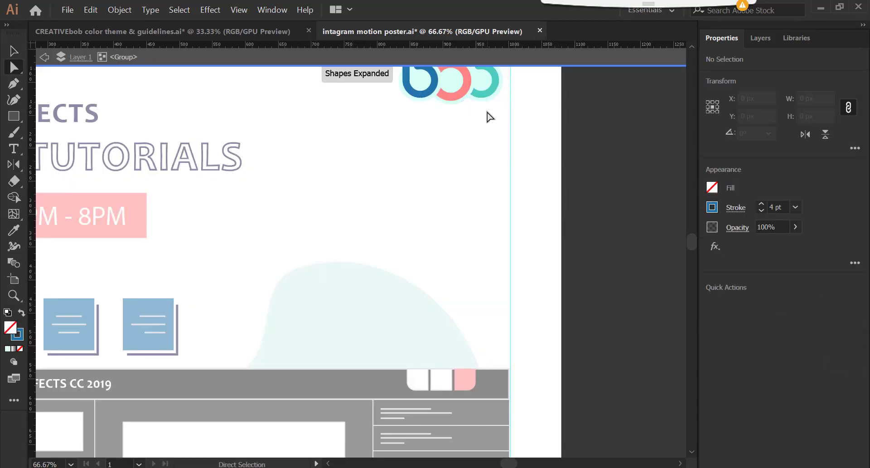
{"action": "key", "text": "Escape"}
{"action": "key", "text": "ctrl+minus"}
{"action": "key", "text": "ctrl+minus"}
- Left-align the bob logo with the coral date bar
{"action": "left_click", "coordinate": [272, 186], "text": "shift"}
{"action": "left_click", "coordinate": [272, 186]}
{"action": "left_click", "coordinate": [738, 303]}
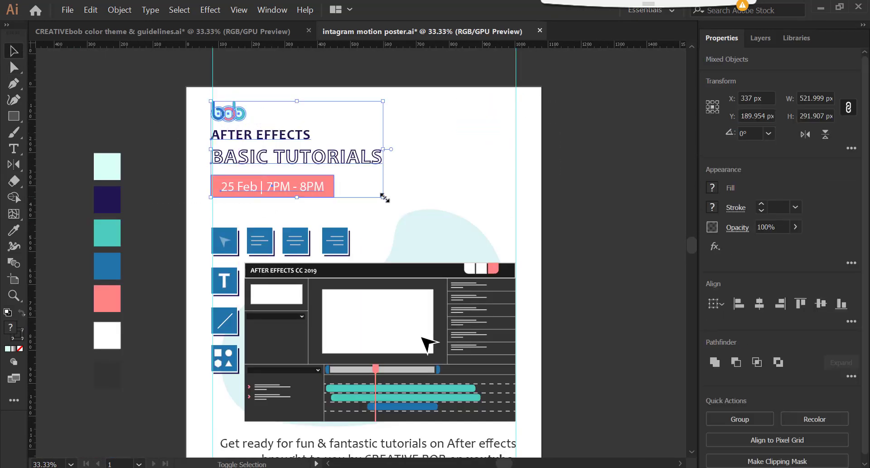
{"action": "left_click", "coordinate": [182, 210]}
{"action": "scroll", "coordinate": [390, 210], "scroll_direction": "down", "scroll_amount": 2}
{"action": "scroll", "coordinate": [390, 210], "scroll_direction": "down", "scroll_amount": 1}
- Check the bottom paragraph and date bar placement across the whole artboard
{"action": "left_click", "coordinate": [399, 313]}
{"action": "key", "text": "v"}
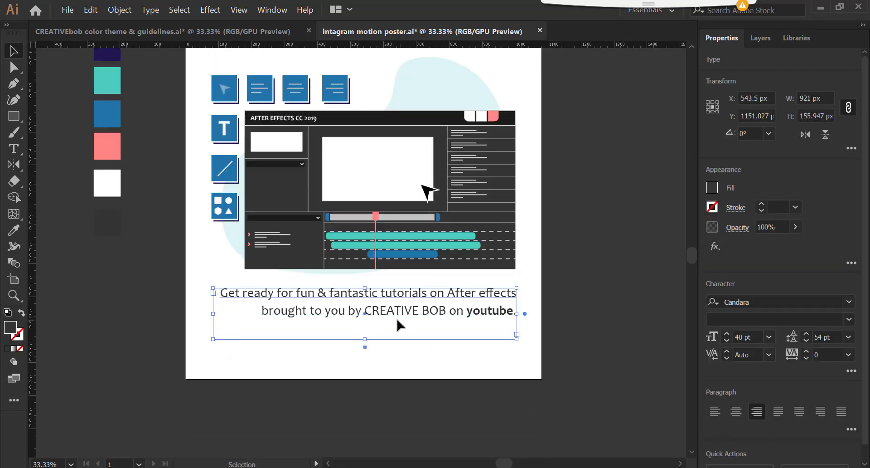
{"action": "left_click", "coordinate": [379, 340]}
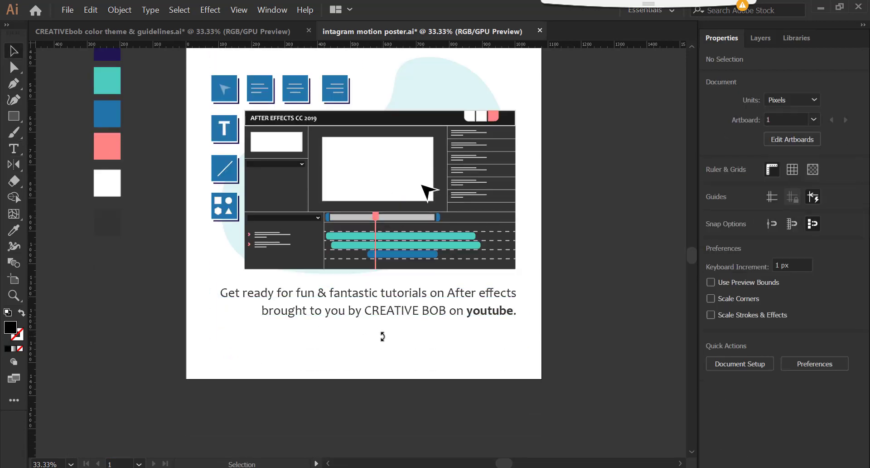
{"action": "key", "text": "ctrl+minus"}
{"action": "left_click", "coordinate": [336, 147]}
{"action": "left_click", "coordinate": [628, 311]}
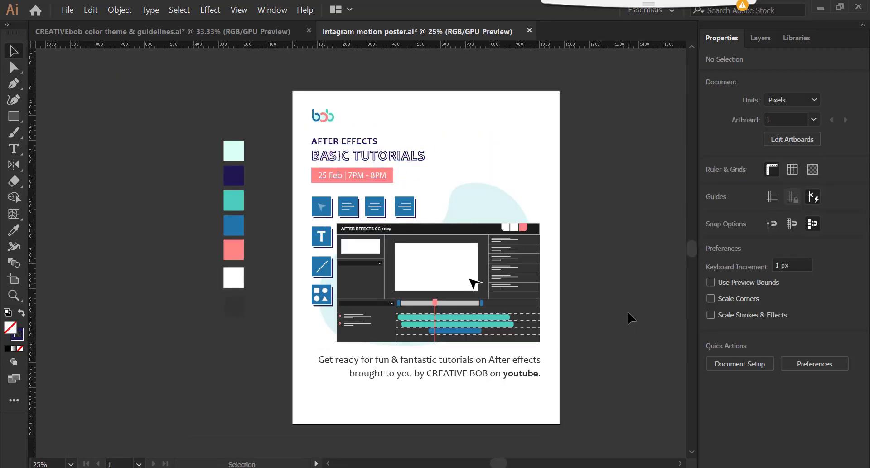
- Replace BASIC TUTORIALS so the heading reads AFTER EFFECTS ESSENTIAL TRAINING PROGRAM
{"action": "left_click", "coordinate": [353, 128]}
{"action": "key", "text": "Delete"}
{"action": "double_click", "coordinate": [361, 113]}
{"action": "type", "text": "ESSENTIAL TRAINING"}
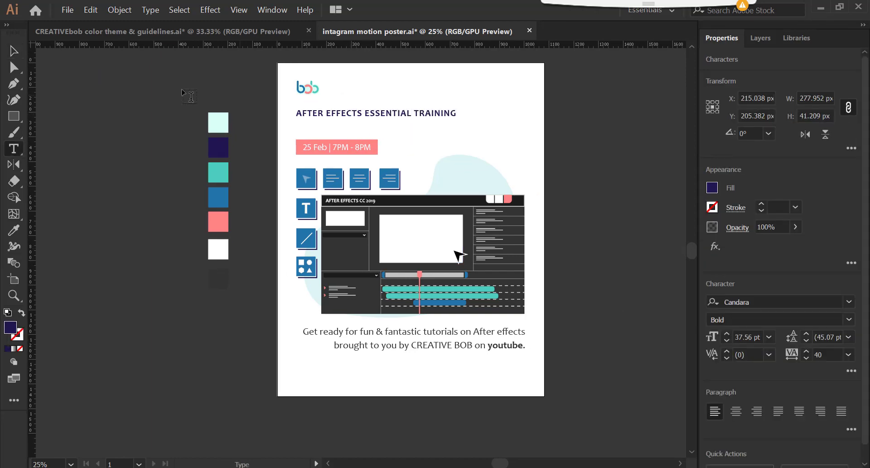
{"action": "type", "text": " PROGRAM"}
{"action": "key", "text": "Escape"}
{"action": "left_click_drag", "start_coordinate": [348, 110], "coordinate": [359, 110]}
- Move the date under the heading and turn the coral bar at the bottom into a BOOK Now button
{"action": "left_click", "coordinate": [258, 160]}
{"action": "left_click_drag", "start_coordinate": [337, 147], "coordinate": [416, 127]}
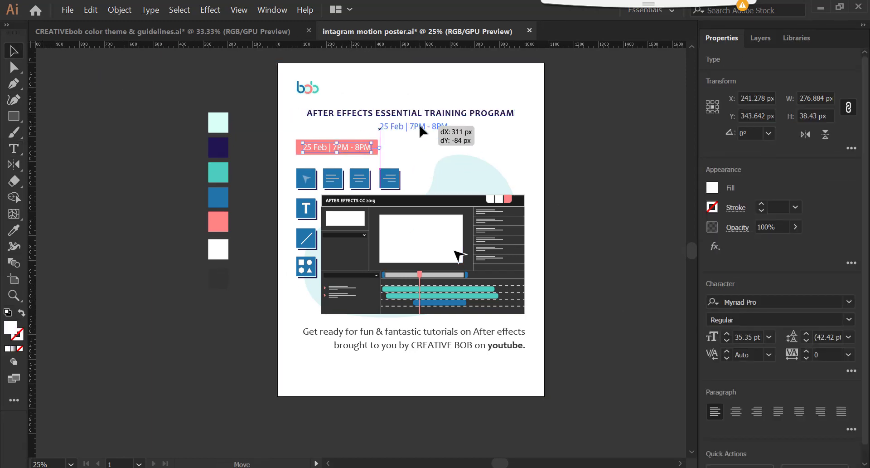
{"action": "left_click", "coordinate": [340, 150]}
{"action": "left_click_drag", "start_coordinate": [340, 149], "coordinate": [424, 373]}
{"action": "left_click_drag", "start_coordinate": [415, 126], "coordinate": [421, 370]}
{"action": "double_click", "coordinate": [422, 370]}
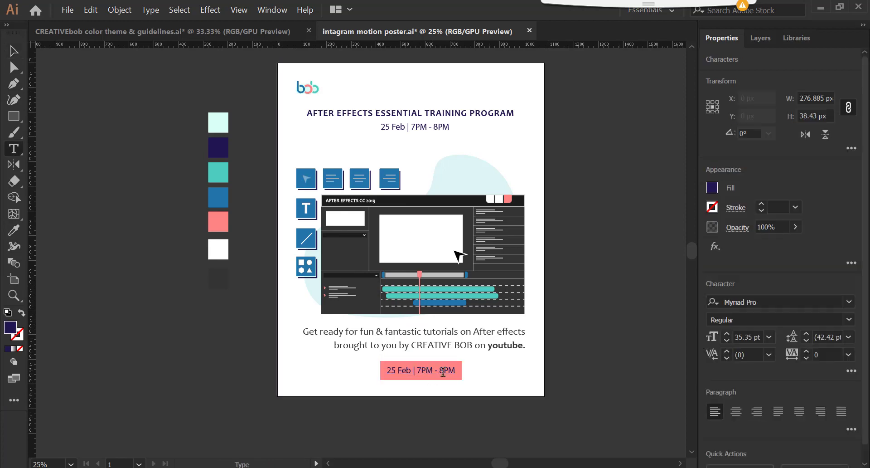
{"action": "type", "text": "BOOK Now"}
{"action": "key", "text": "Escape"}
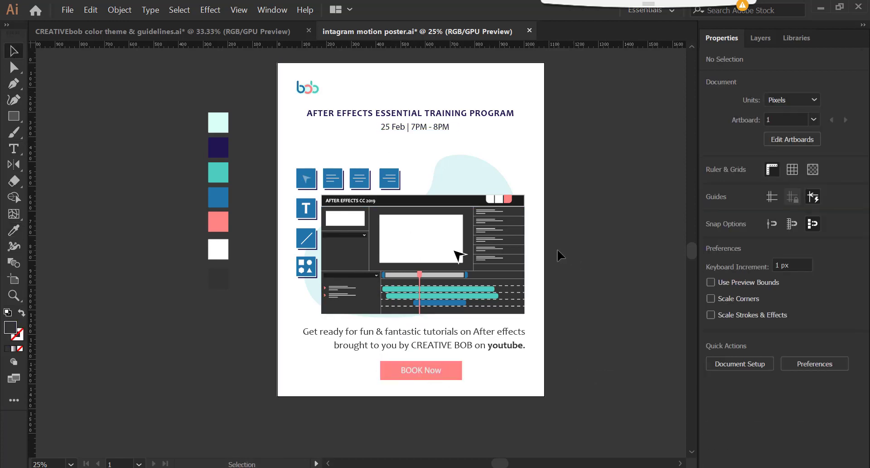
- Move the heading and date line slightly lower
{"action": "left_click", "coordinate": [406, 117]}
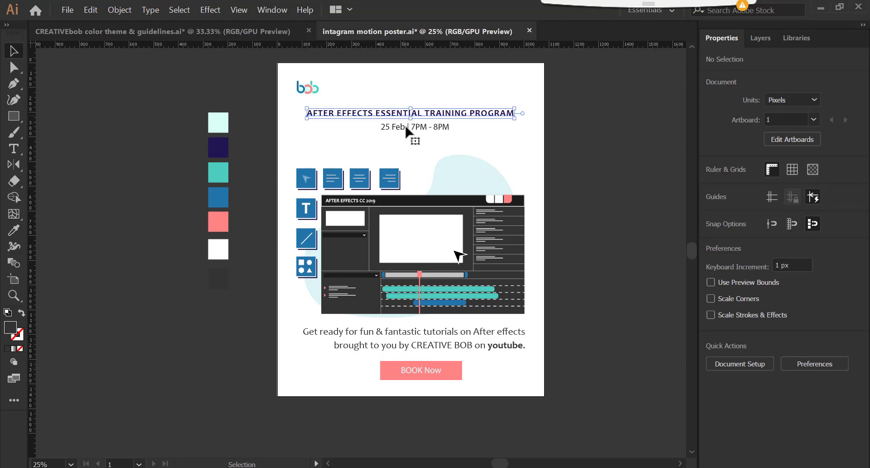
{"action": "left_click", "coordinate": [403, 129], "text": "shift"}
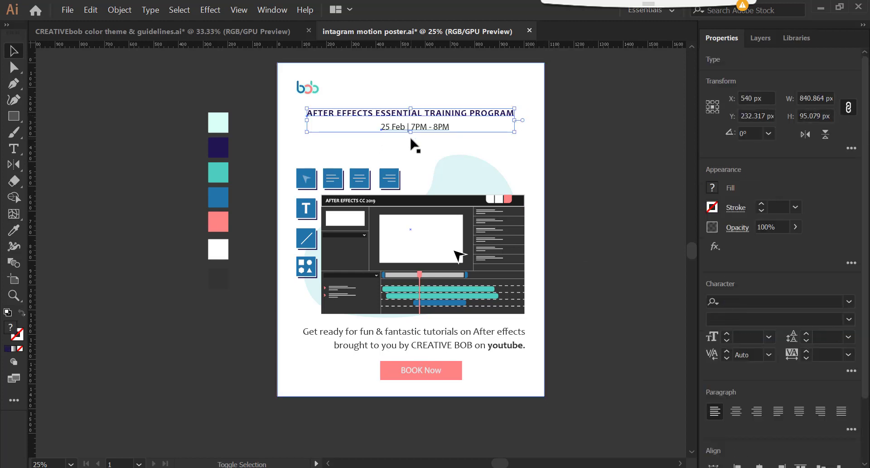
{"action": "left_click_drag", "start_coordinate": [412, 135], "coordinate": [411, 140]}
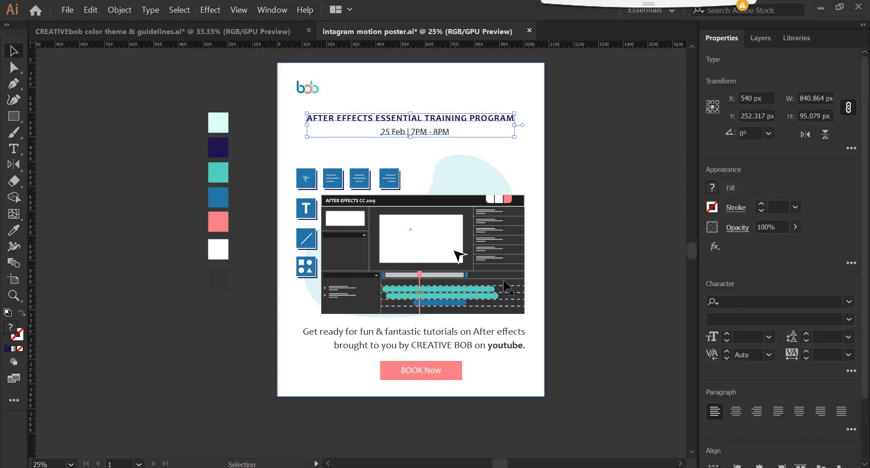
{"action": "left_click", "coordinate": [600, 286]}
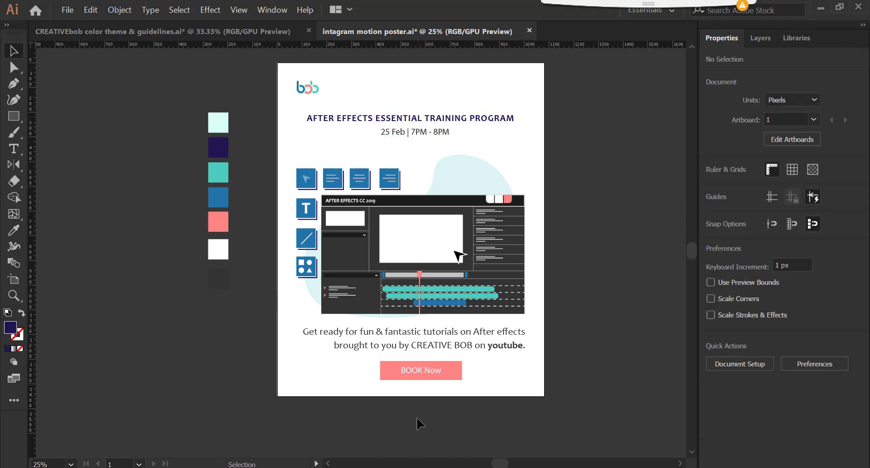
- Centre the BOOK Now button horizontally against the background
{"action": "mouse_move", "coordinate": [417, 418]}
{"action": "left_mouse_down"}
{"action": "mouse_move", "coordinate": [428, 394]}
{"action": "mouse_move", "coordinate": [406, 366]}
{"action": "left_mouse_up"}
{"action": "left_click", "coordinate": [446, 349], "text": "shift"}
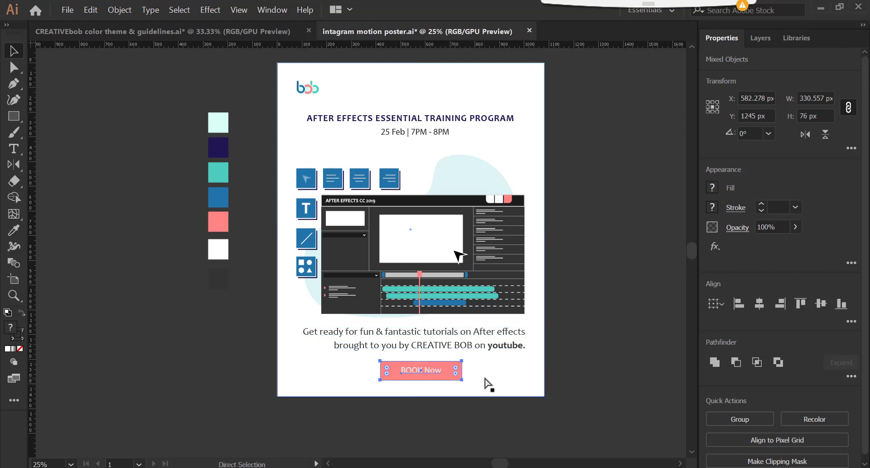
{"action": "left_click", "coordinate": [487, 380], "text": "shift"}
{"action": "left_click", "coordinate": [487, 375]}
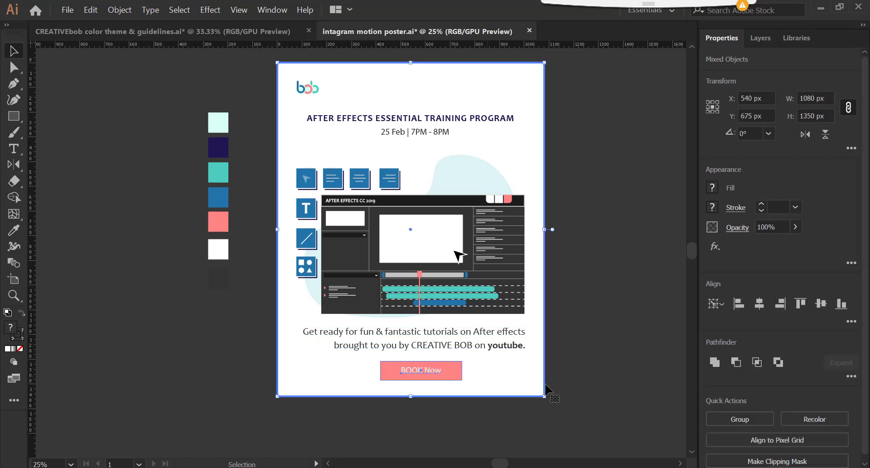
{"action": "left_click", "coordinate": [759, 303]}
{"action": "left_click", "coordinate": [540, 428]}
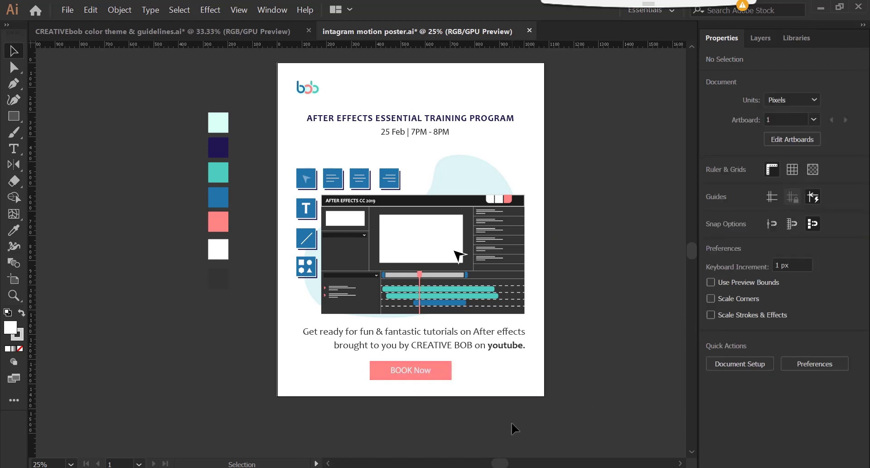
- Enlarge the bob logo in two passes and shift it slightly right
{"action": "left_click", "coordinate": [306, 87]}
{"action": "left_click_drag", "start_coordinate": [323, 97], "coordinate": [327, 98]}
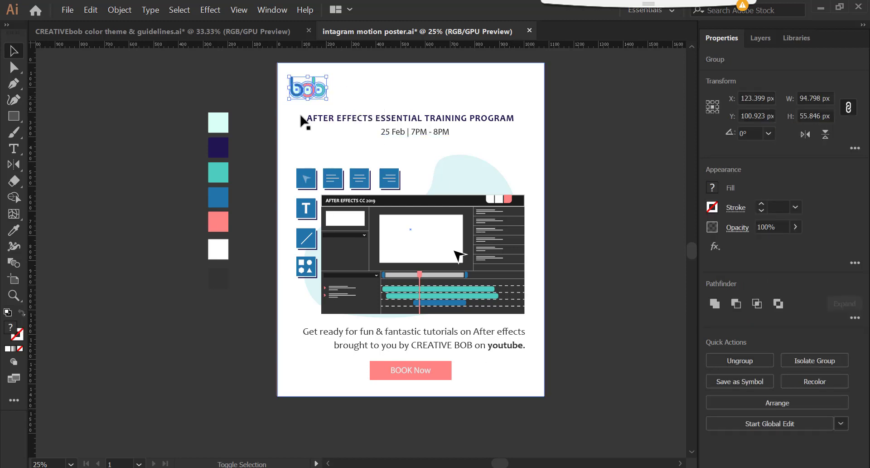
{"action": "left_click", "coordinate": [292, 147]}
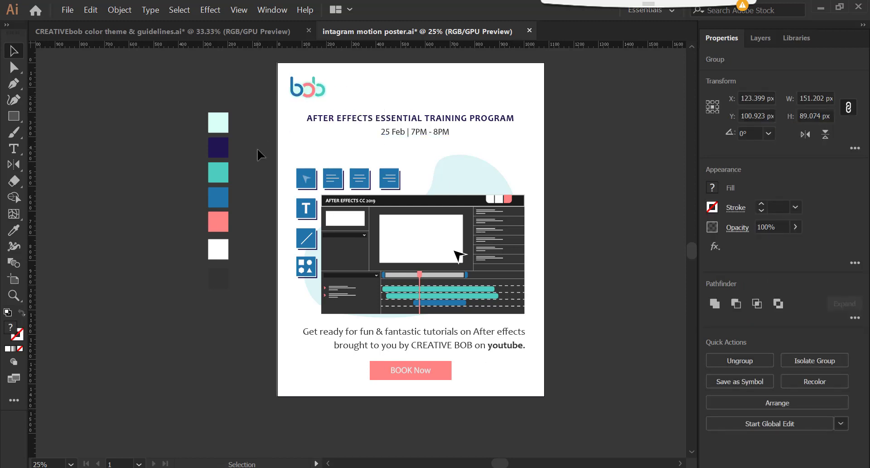
{"action": "left_click", "coordinate": [311, 93]}
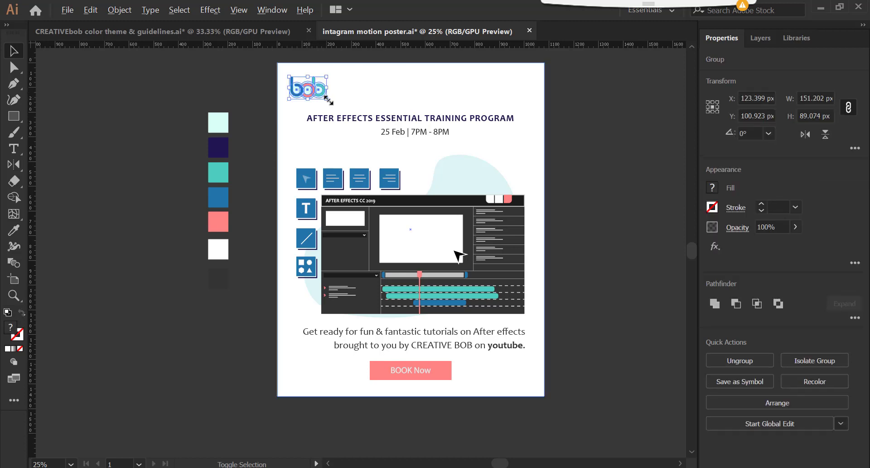
{"action": "left_click_drag", "start_coordinate": [330, 101], "coordinate": [335, 104]}
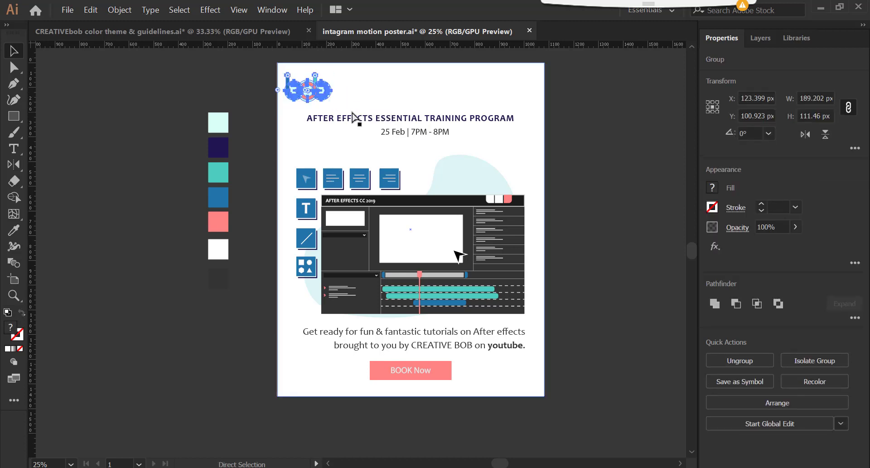
{"action": "key", "text": "v"}
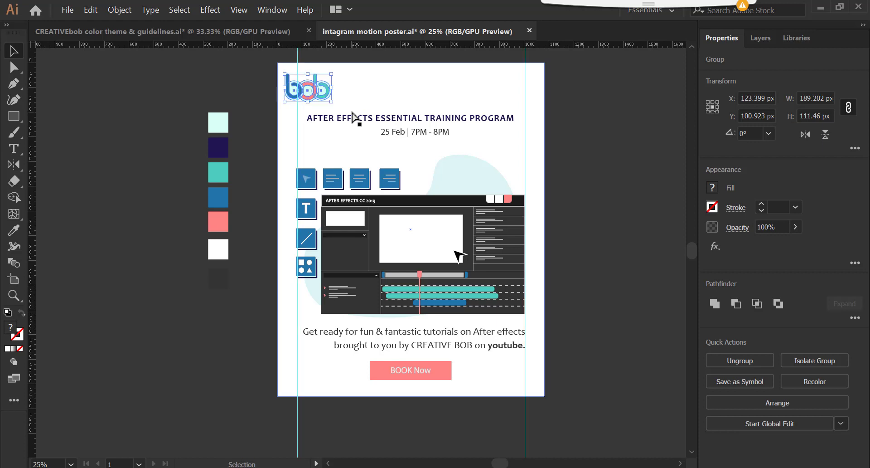
{"action": "mouse_move", "coordinate": [319, 96]}
{"action": "left_mouse_down"}
{"action": "mouse_move", "coordinate": [334, 96]}
{"action": "mouse_move", "coordinate": [323, 105]}
{"action": "left_mouse_up"}
{"action": "left_click", "coordinate": [258, 157]}
{"action": "left_click", "coordinate": [305, 141]}
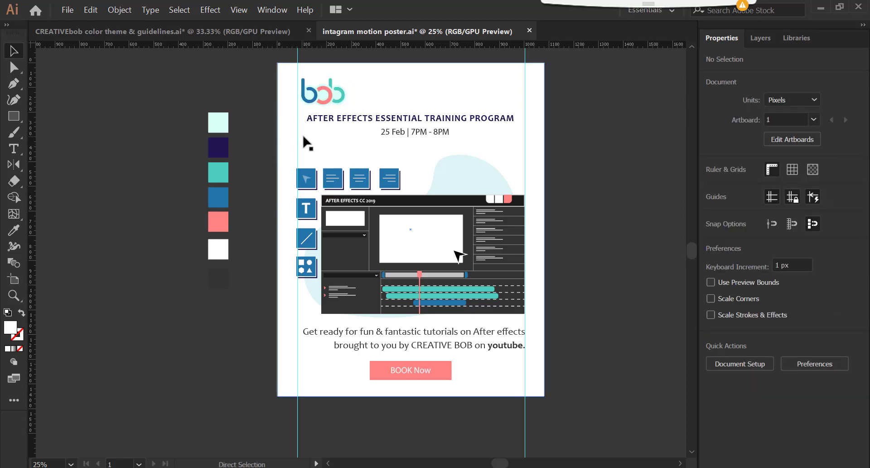
- Hide the alignment guides and save the poster
{"action": "key", "text": "ctrl+semicolon"}
{"action": "key", "text": "XF86AudioLowerVolume"}
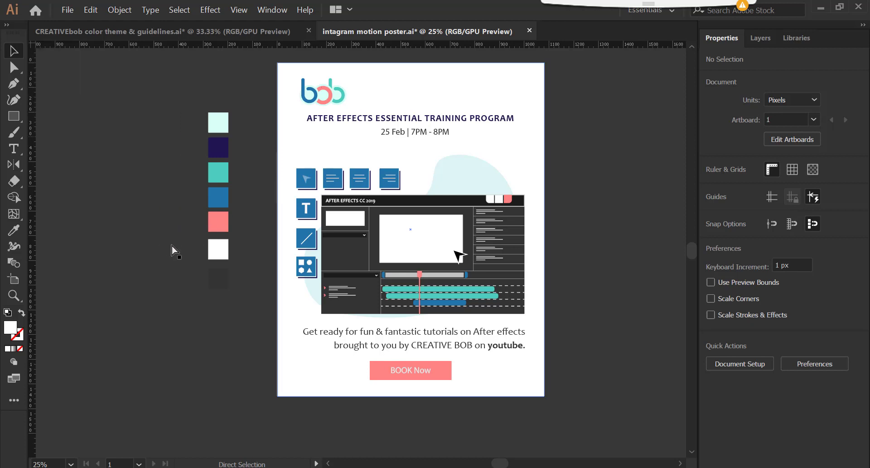
{"action": "key", "text": "ctrl+s"}
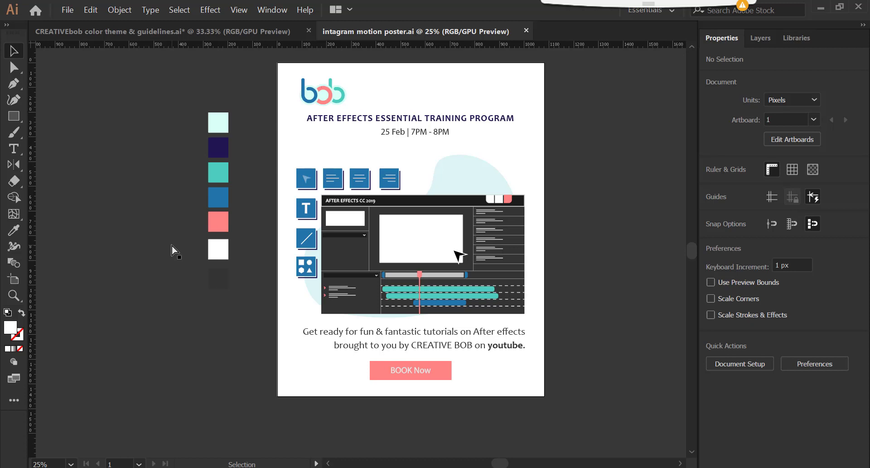
- Centre-align the two-line promo paragraph above the button
{"action": "key", "text": "t"}
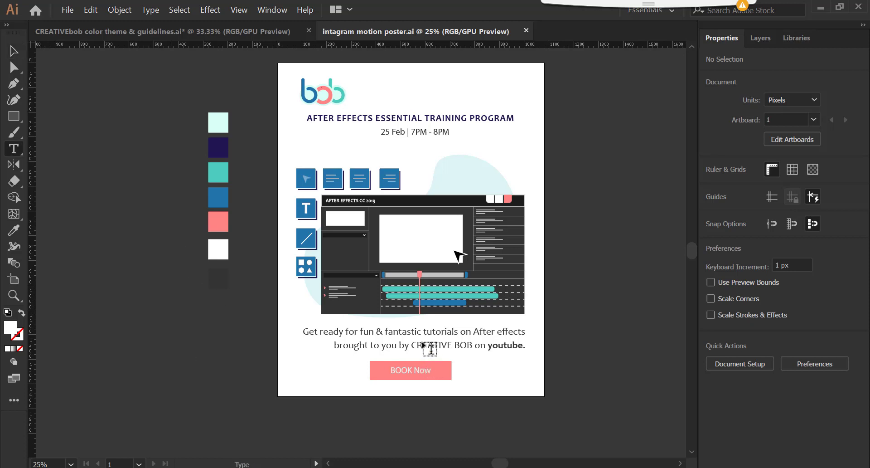
{"action": "left_click", "coordinate": [421, 339]}
{"action": "triple_click", "coordinate": [421, 339]}
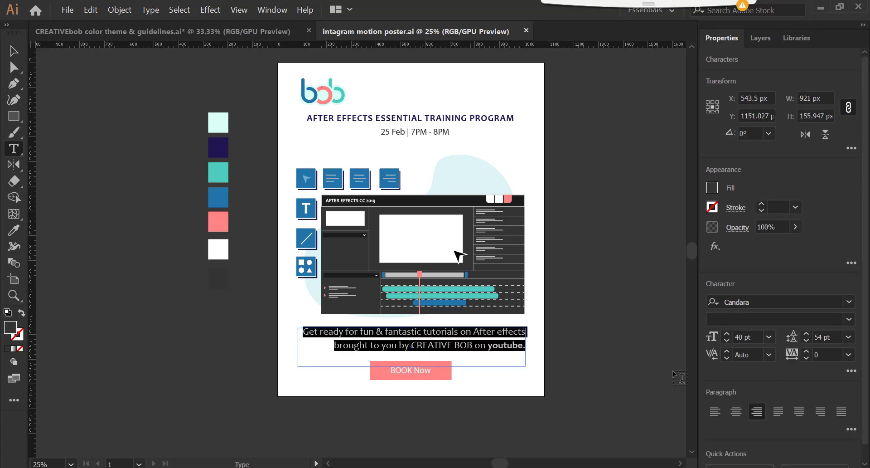
{"action": "left_click", "coordinate": [734, 412]}
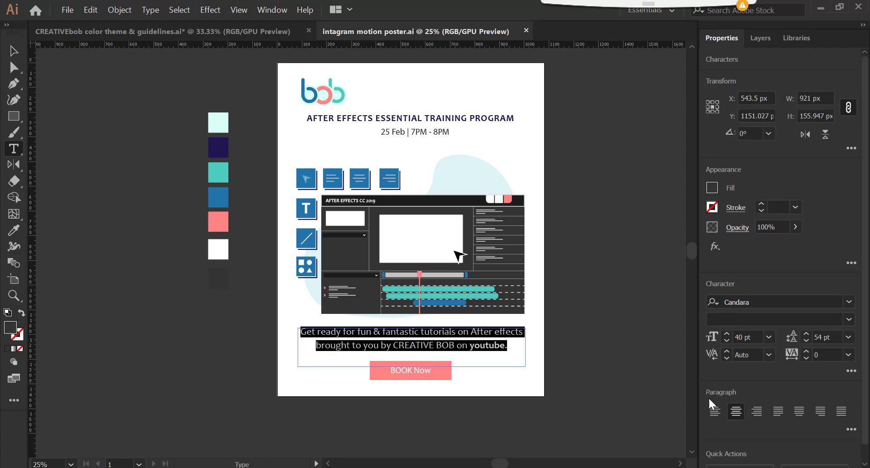
{"action": "left_click", "coordinate": [15, 57]}
{"action": "left_click", "coordinate": [66, 161]}
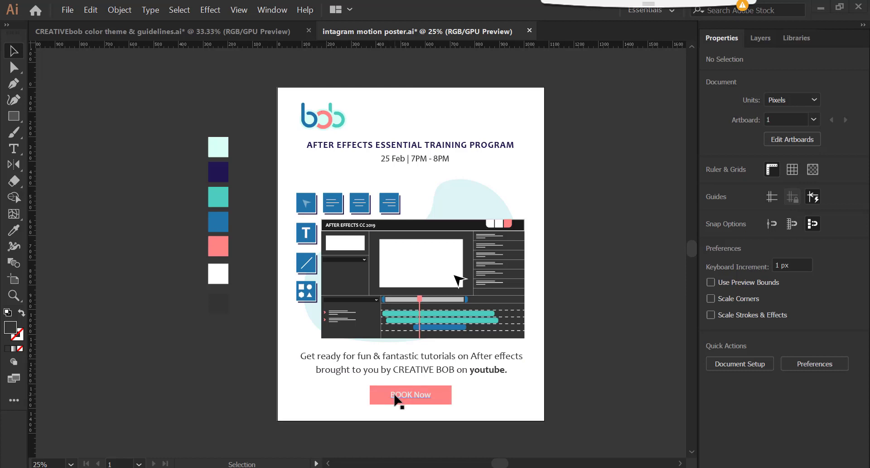
- Replace the BOOK Now label text with YouTube
{"action": "key", "text": "t"}
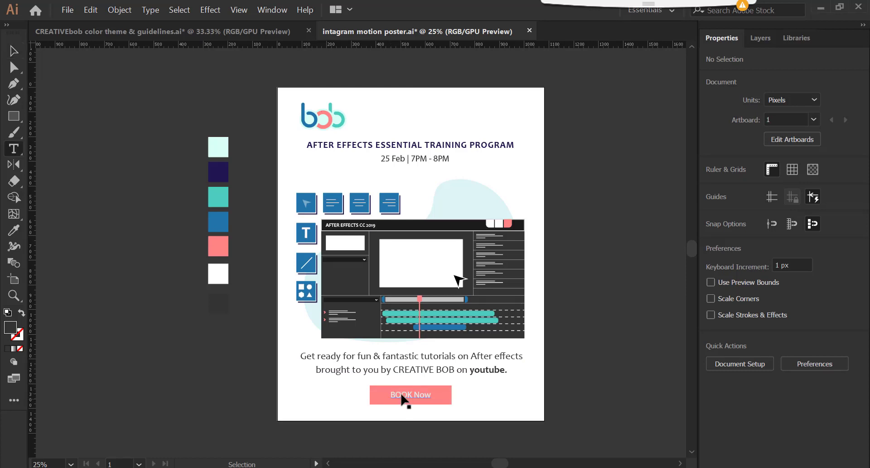
{"action": "left_click", "coordinate": [421, 393]}
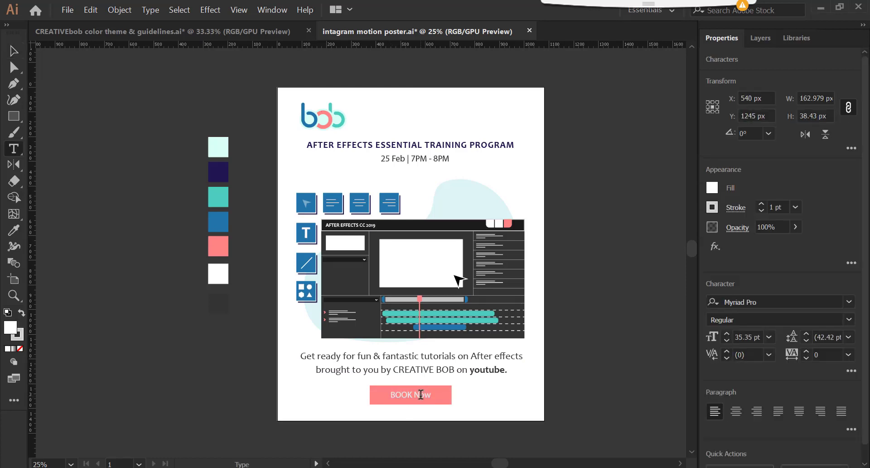
{"action": "key", "text": "ctrl+a"}
{"action": "type", "text": "Yo"}
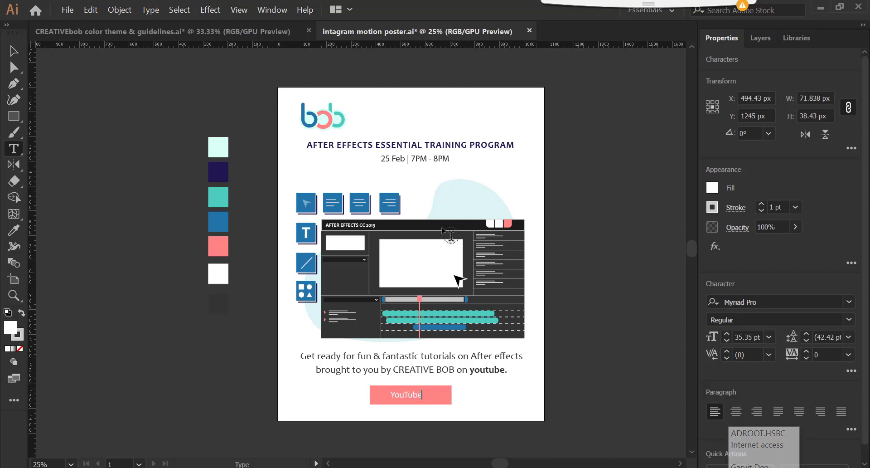
{"action": "left_click", "coordinate": [14, 51]}
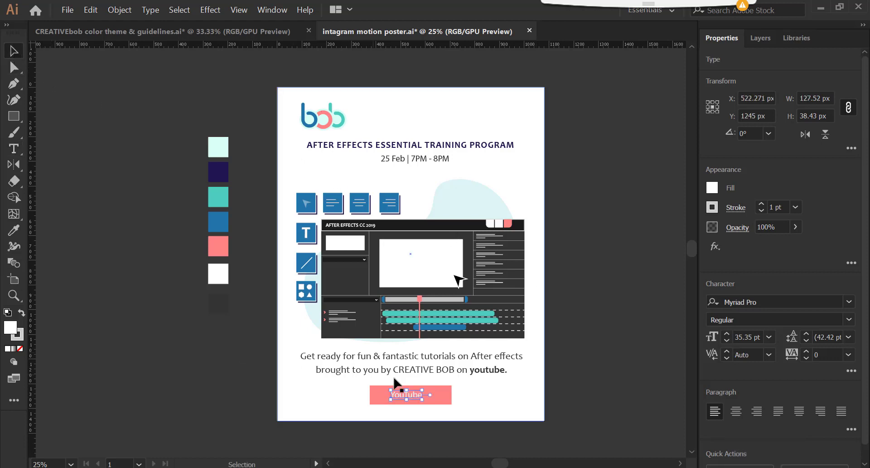
- Centre the YouTube label on the button and place a copy below the date
{"action": "left_click", "coordinate": [444, 398]}
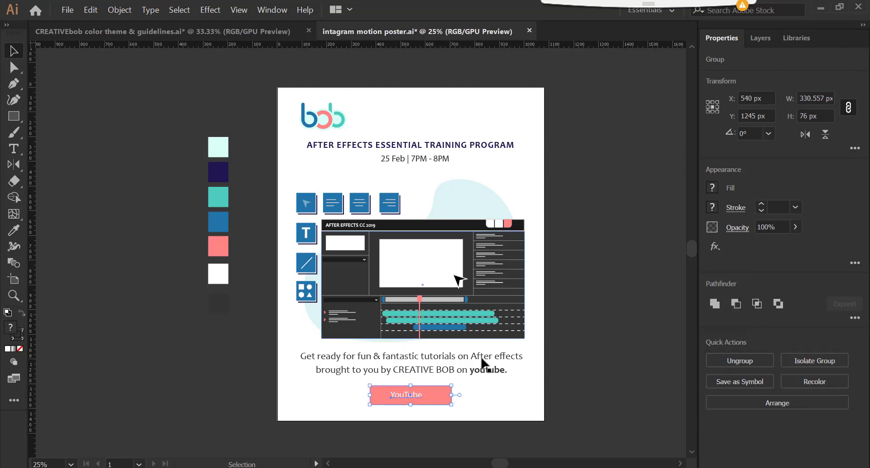
{"action": "left_click", "coordinate": [418, 398]}
{"action": "left_click", "coordinate": [447, 404], "text": "shift"}
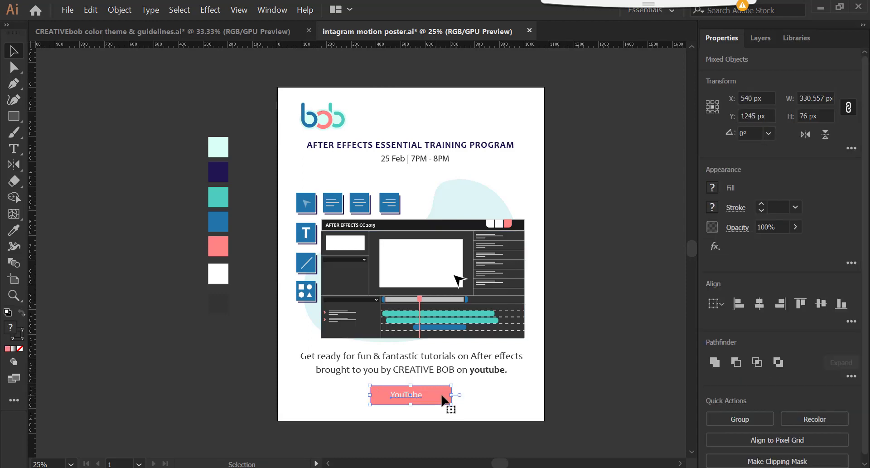
{"action": "left_click", "coordinate": [643, 344]}
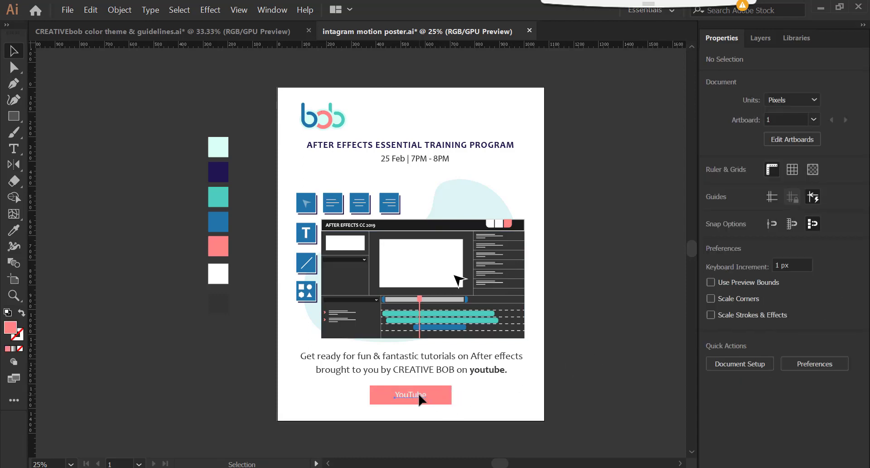
{"action": "left_click_drag", "start_coordinate": [422, 395], "coordinate": [428, 175]}
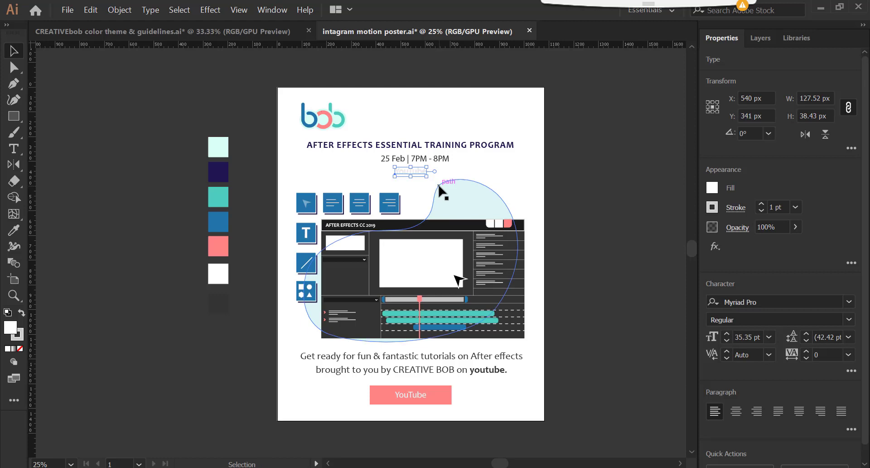
- Set the copied text's stroke to None
{"action": "left_click", "coordinate": [19, 337]}
{"action": "left_click", "coordinate": [21, 348]}
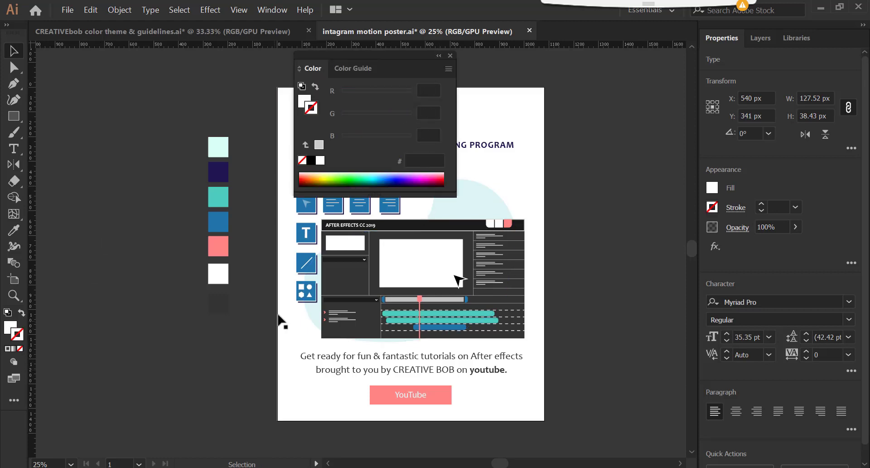
{"action": "left_click", "coordinate": [450, 56]}
- Replace the copied YouTube wording with 'in Hindi', sampling the pink swatch colour
{"action": "double_click", "coordinate": [410, 172]}
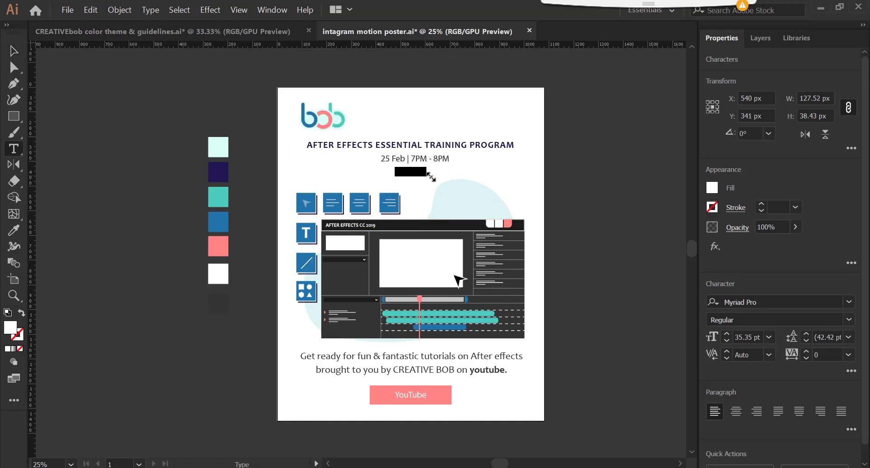
{"action": "key", "text": "BackSpace"}
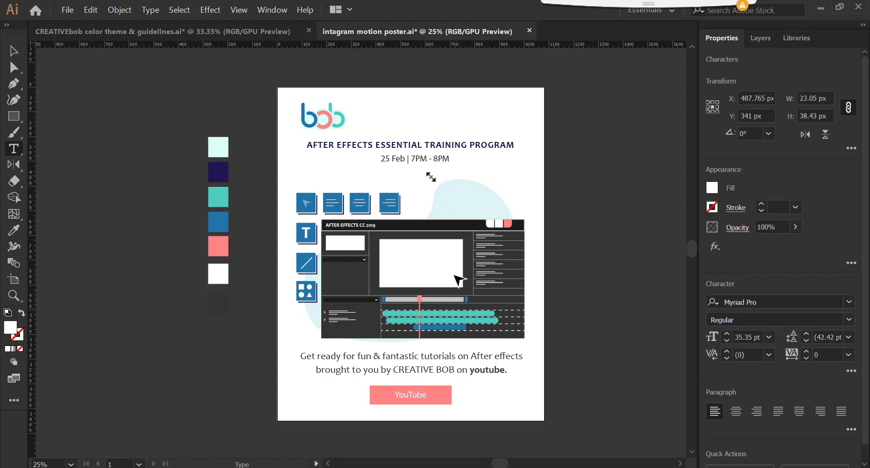
{"action": "left_click", "coordinate": [14, 229]}
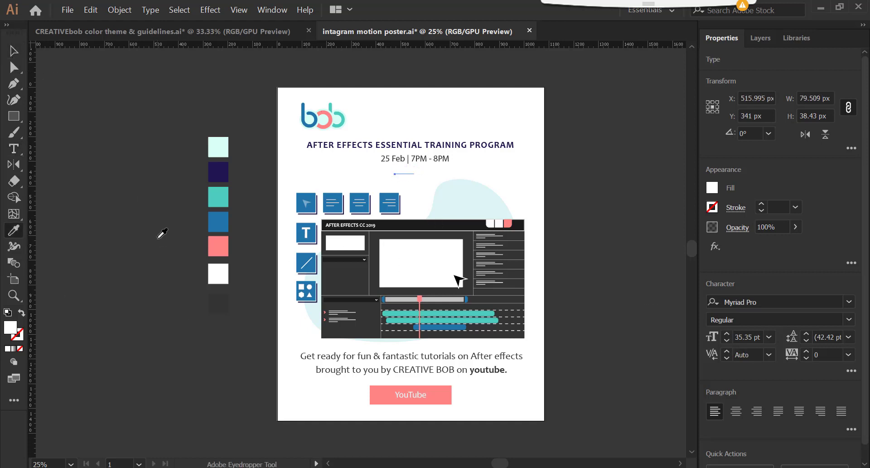
{"action": "left_click", "coordinate": [218, 246]}
{"action": "key", "text": "t"}
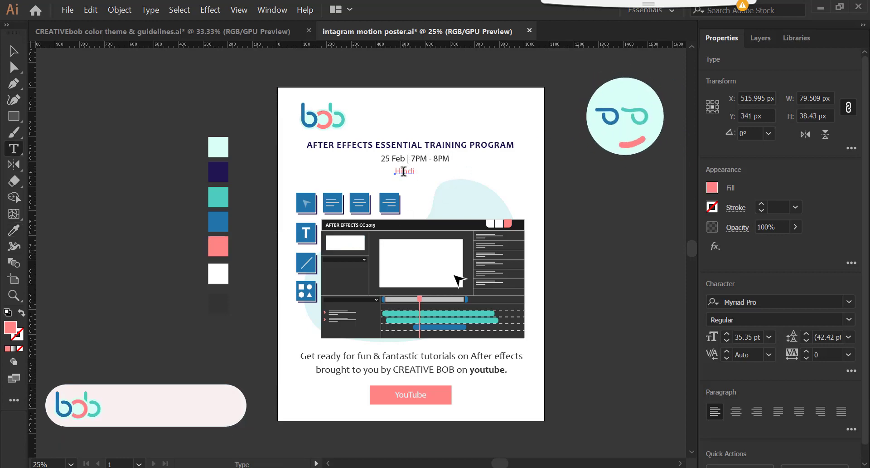
{"action": "type", "text": "in"}
{"action": "key", "text": "Escape"}
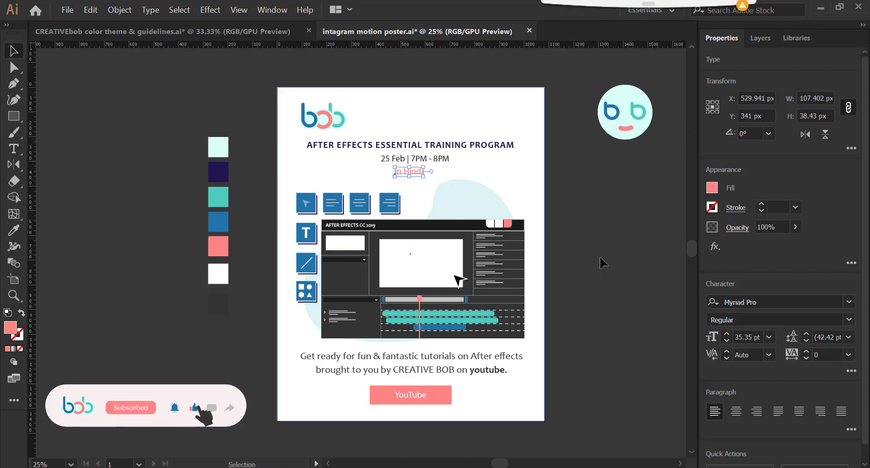
- Set 'in Hindi' in Monotype Corsiva and enlarge it to about double size
{"action": "left_click", "coordinate": [771, 302]}
{"action": "type", "text": "Mono"}
{"action": "key", "text": "Return"}
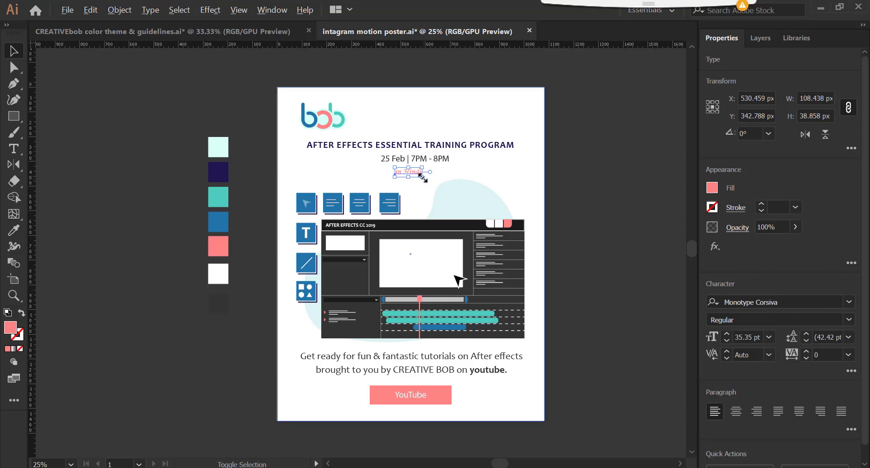
{"action": "left_click_drag", "start_coordinate": [423, 177], "coordinate": [443, 176]}
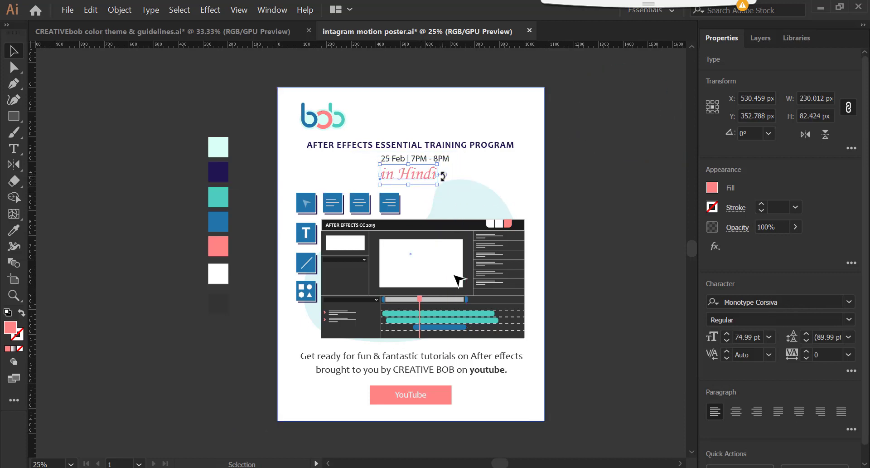
- Recolour the 'in Hindi' line teal and deselect it
{"action": "key", "text": "i"}
{"action": "left_click", "coordinate": [217, 198]}
{"action": "key", "text": "v"}
{"action": "left_click", "coordinate": [133, 242]}
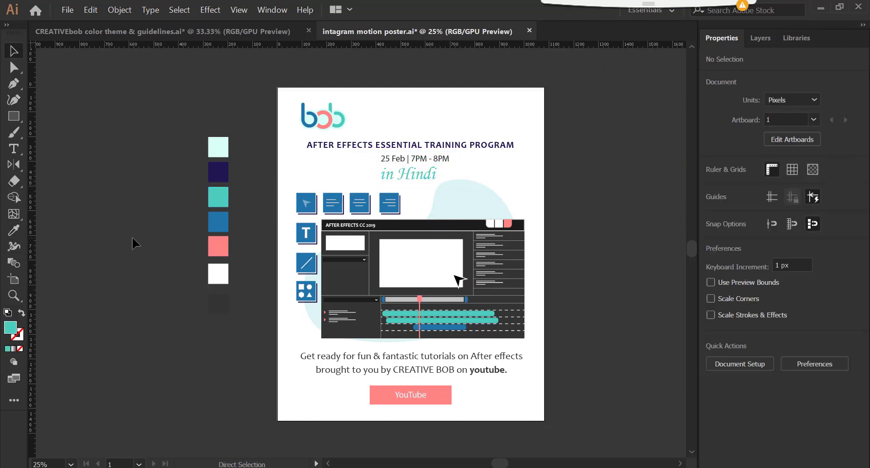